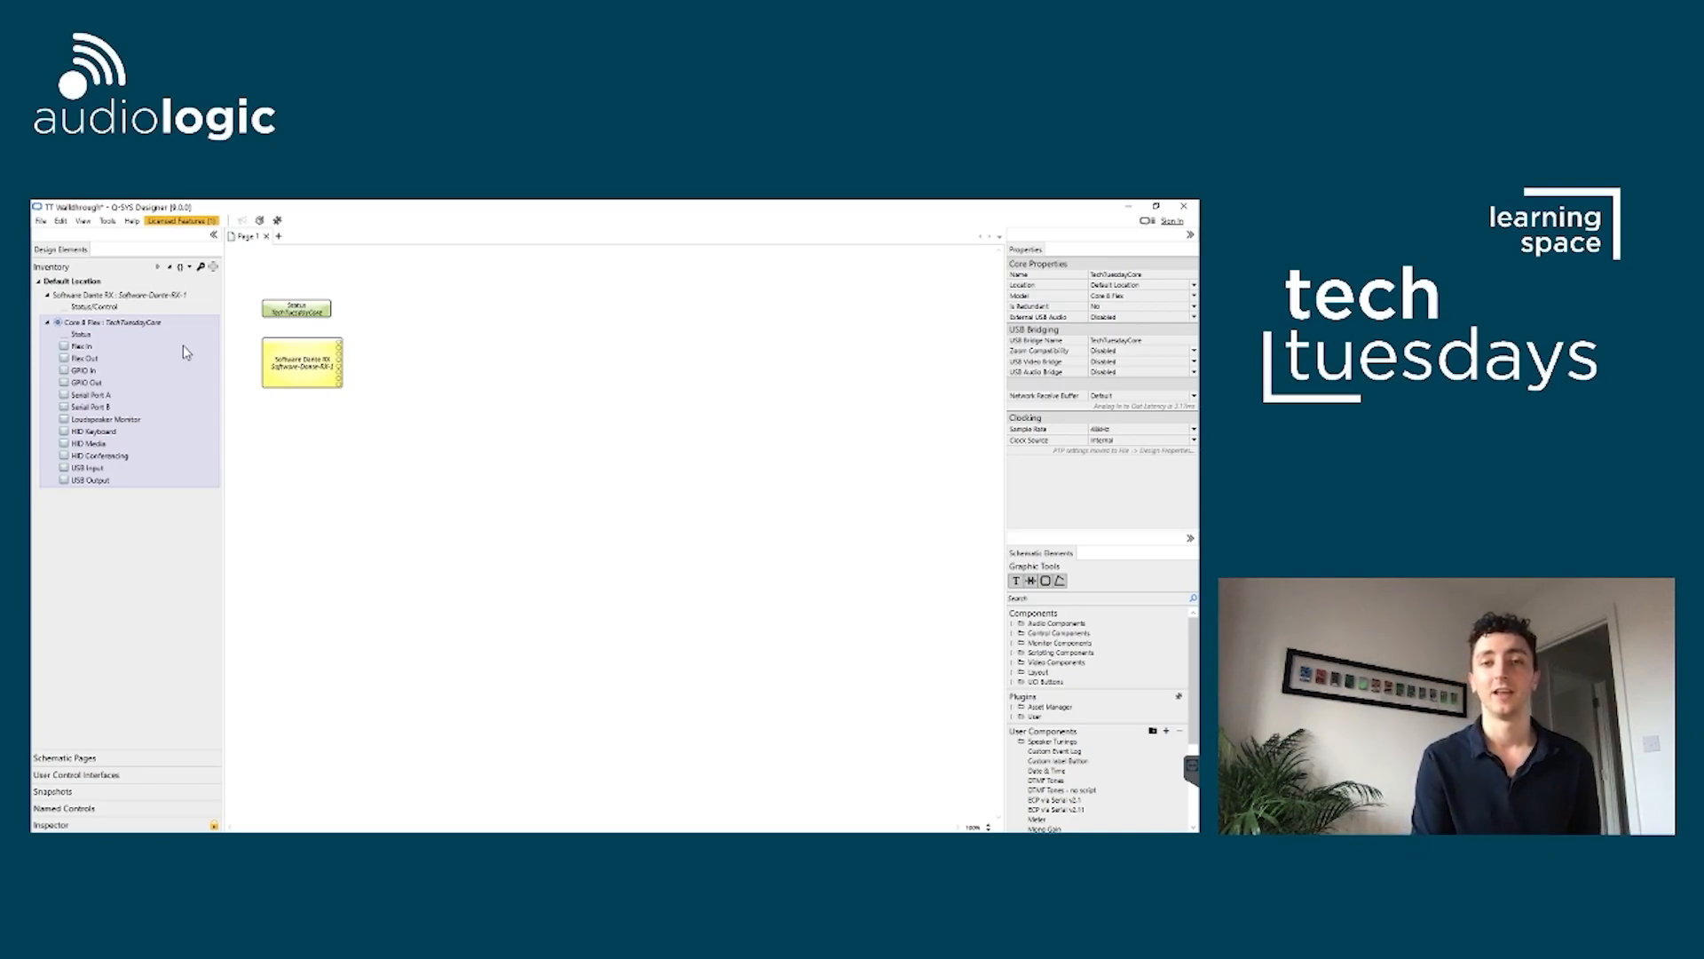
# - Set the Software Dante RX component's channel count to 32
pyautogui.click(1193, 296)
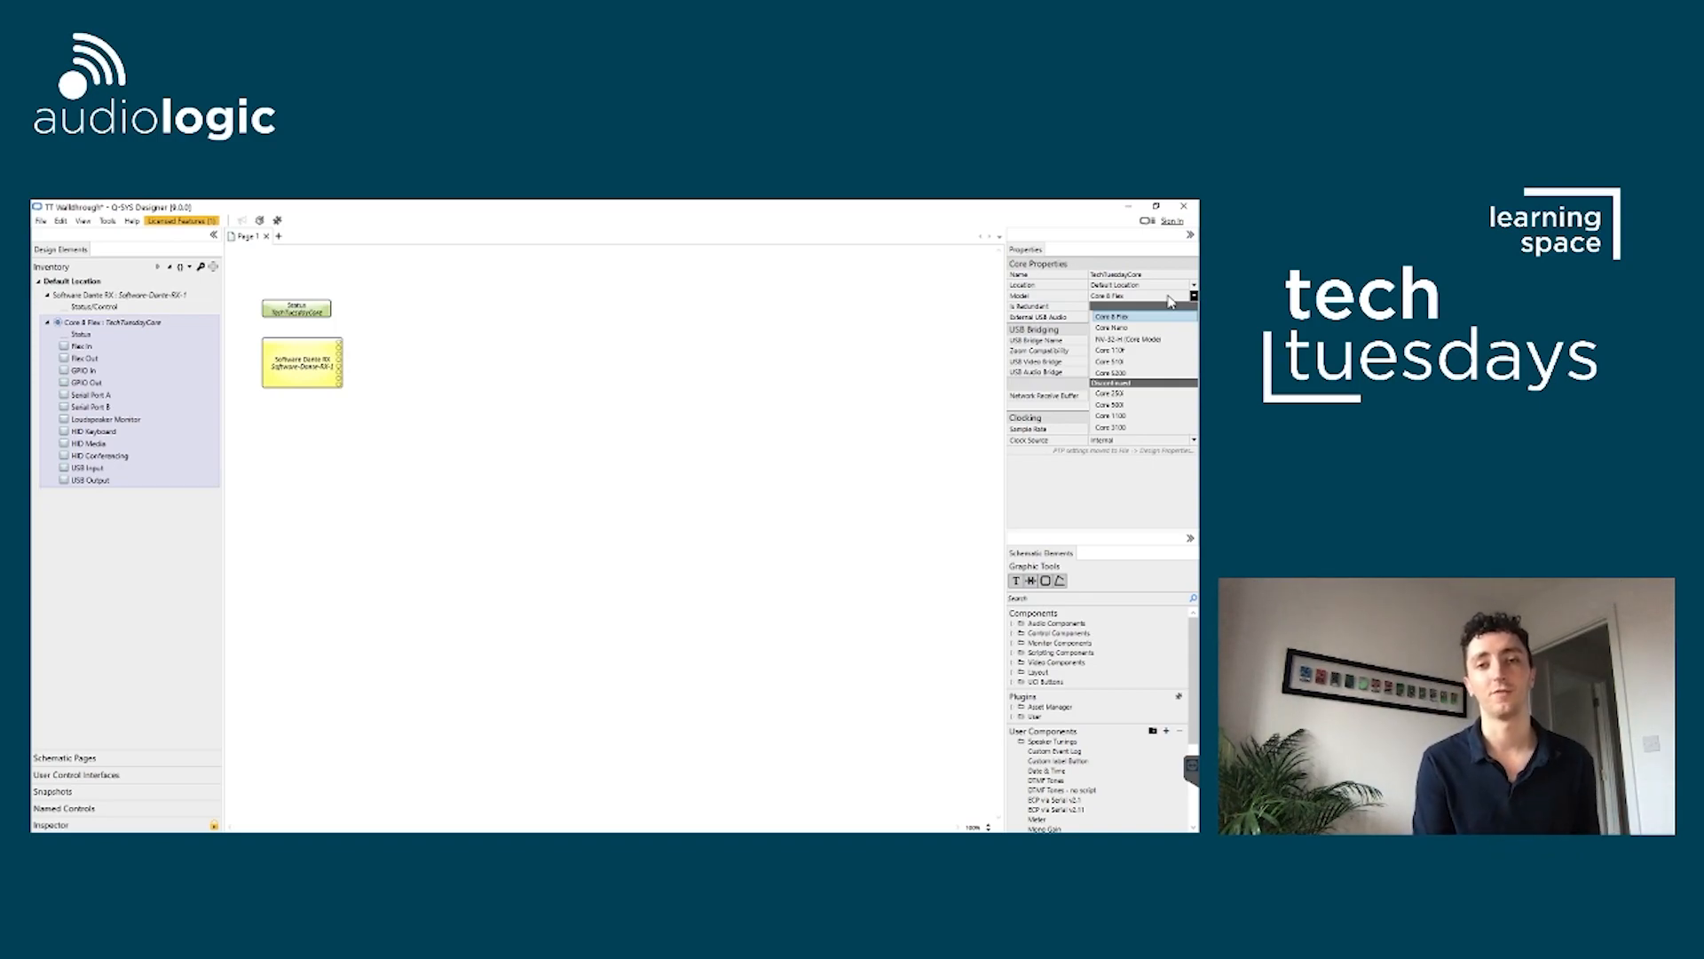
pyautogui.click(417, 378)
pyautogui.click(310, 364)
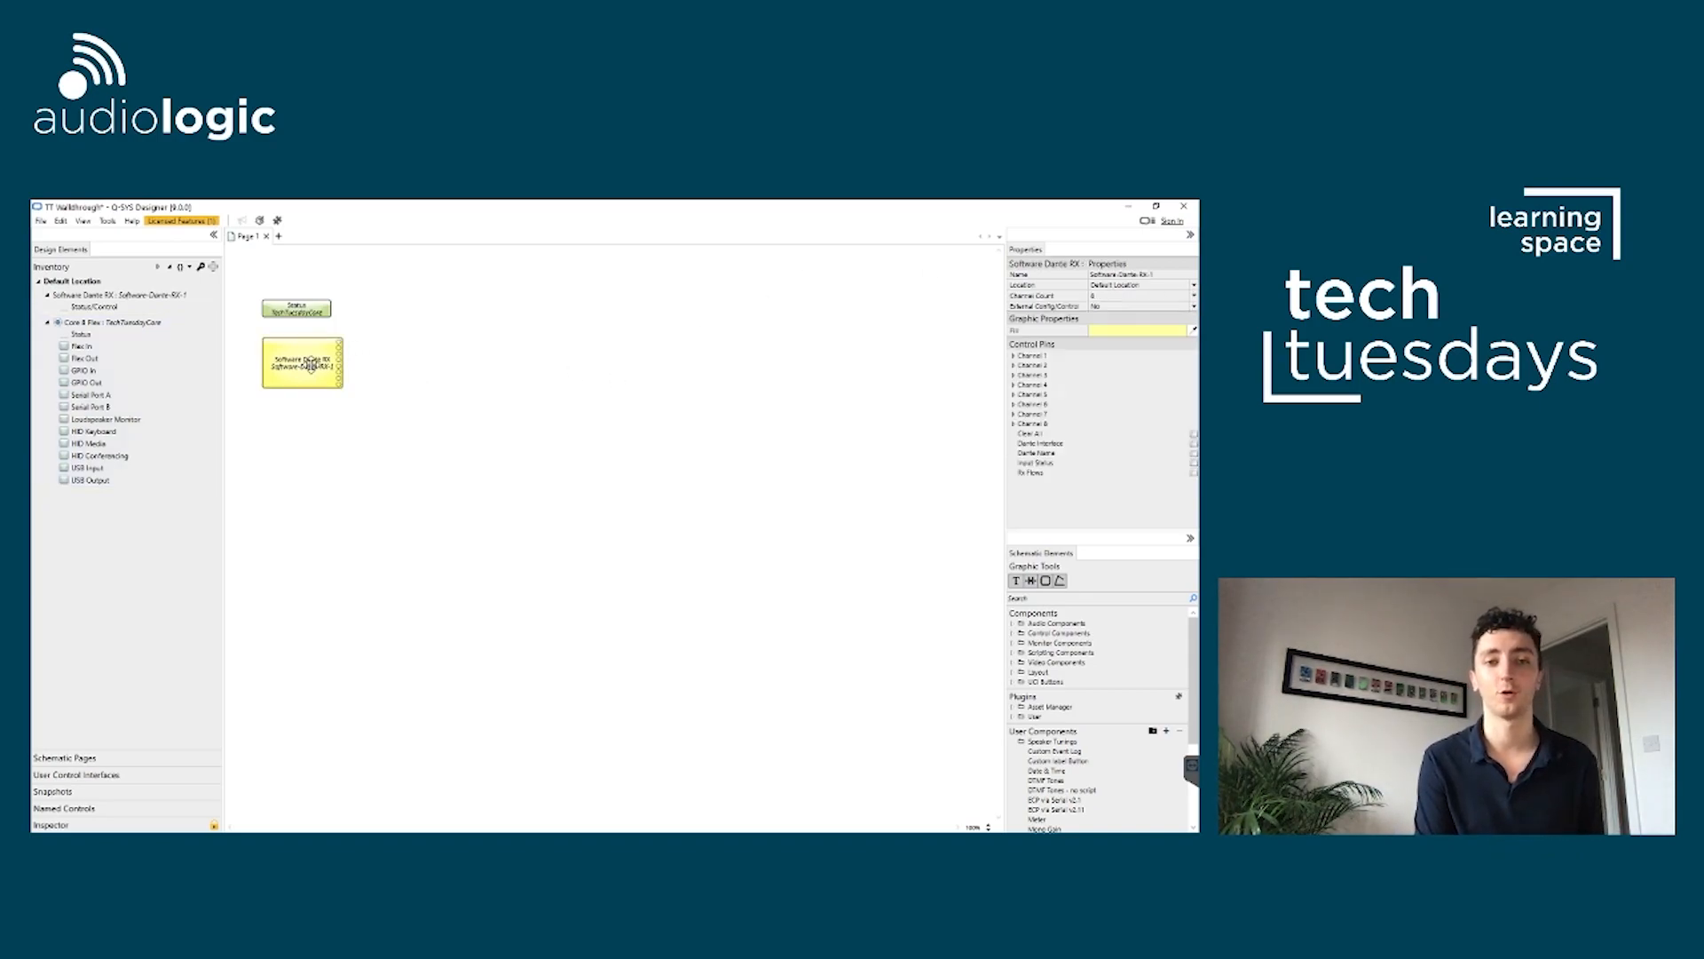
pyautogui.click(1194, 294)
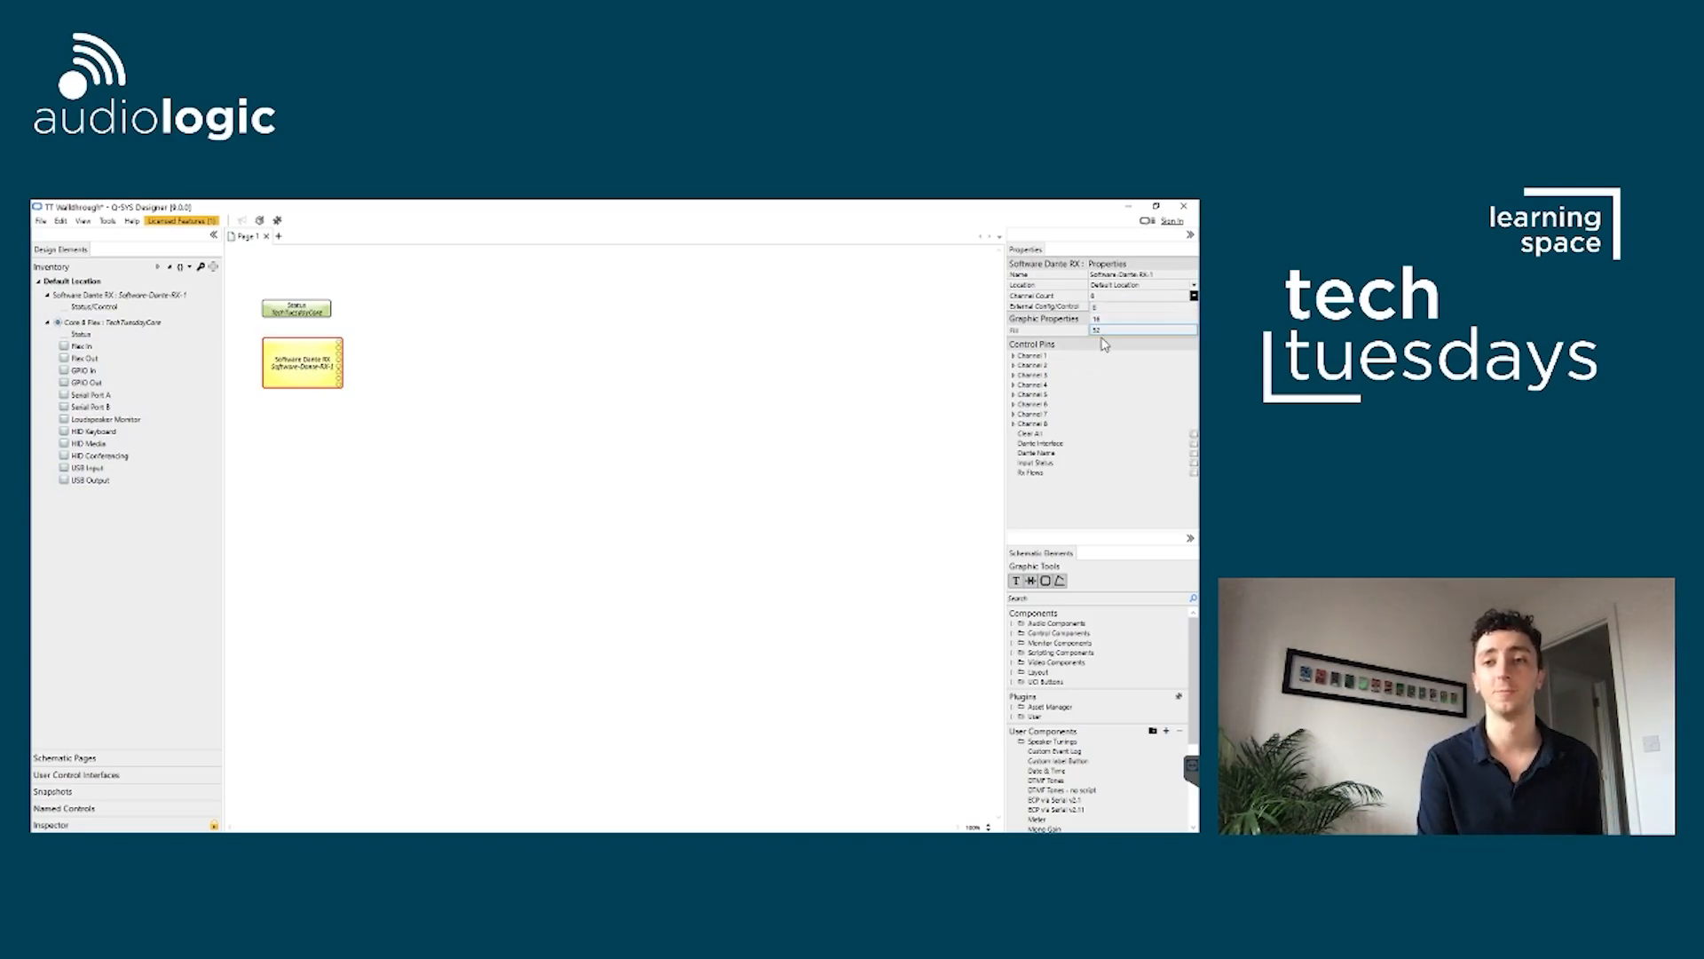
pyautogui.click(1102, 331)
# - Change the model of the TechTuesdayCore to Core 5200
pyautogui.click(272, 311)
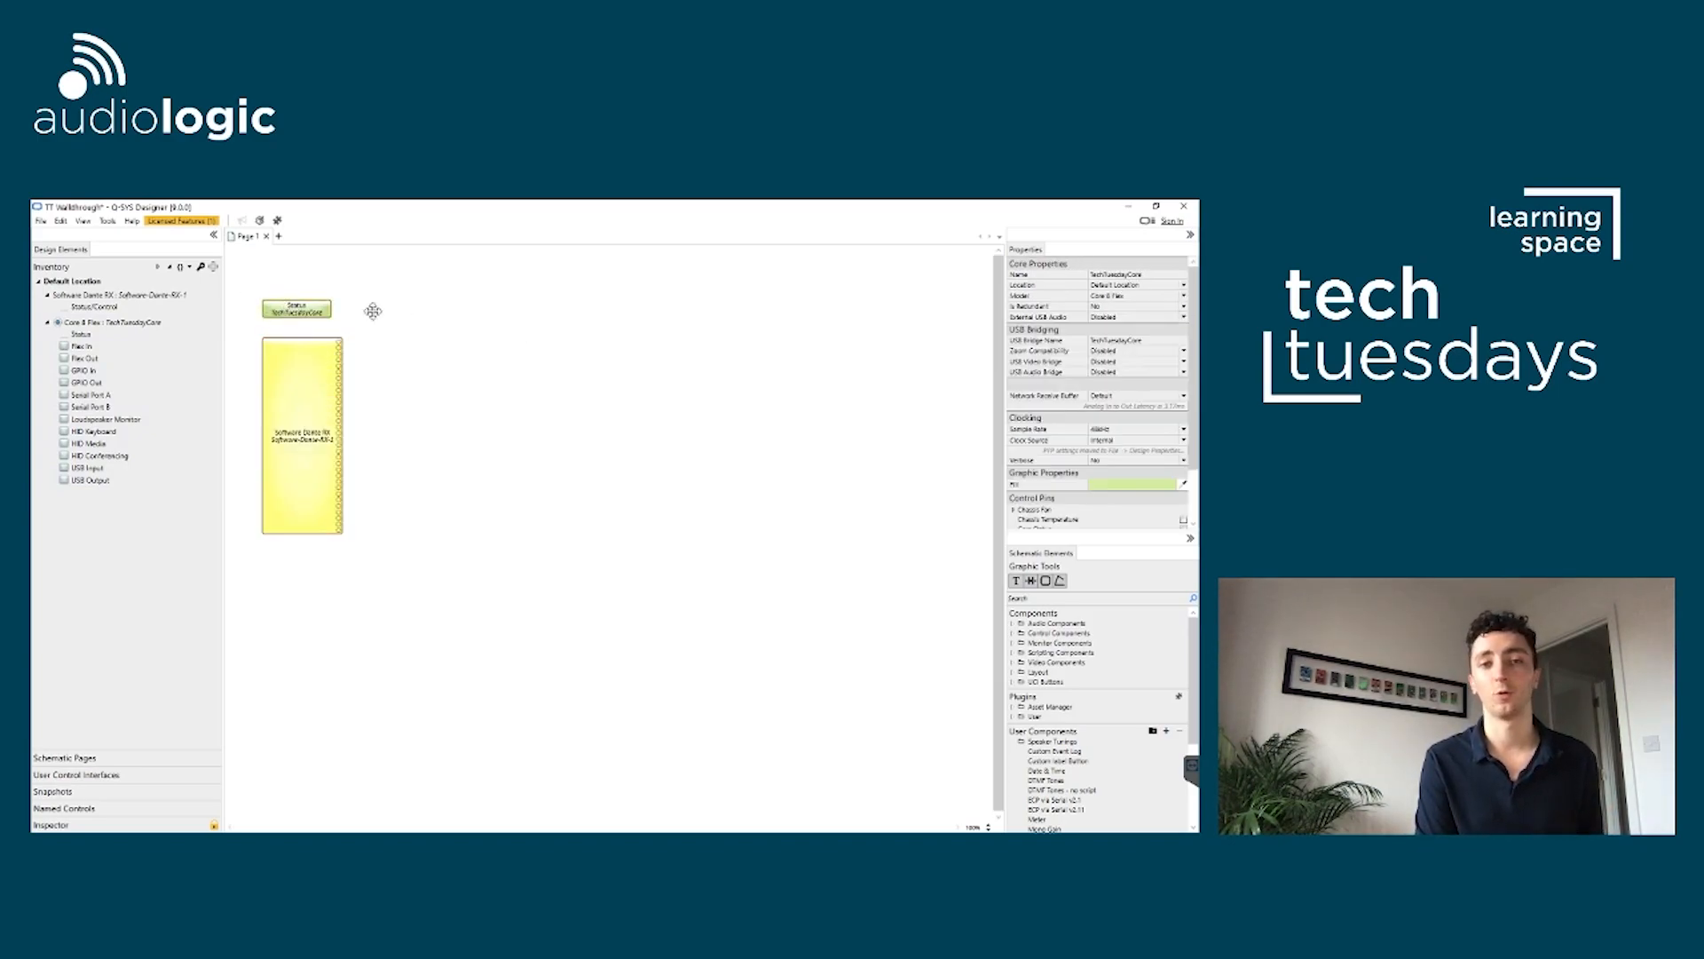
pyautogui.click(1183, 296)
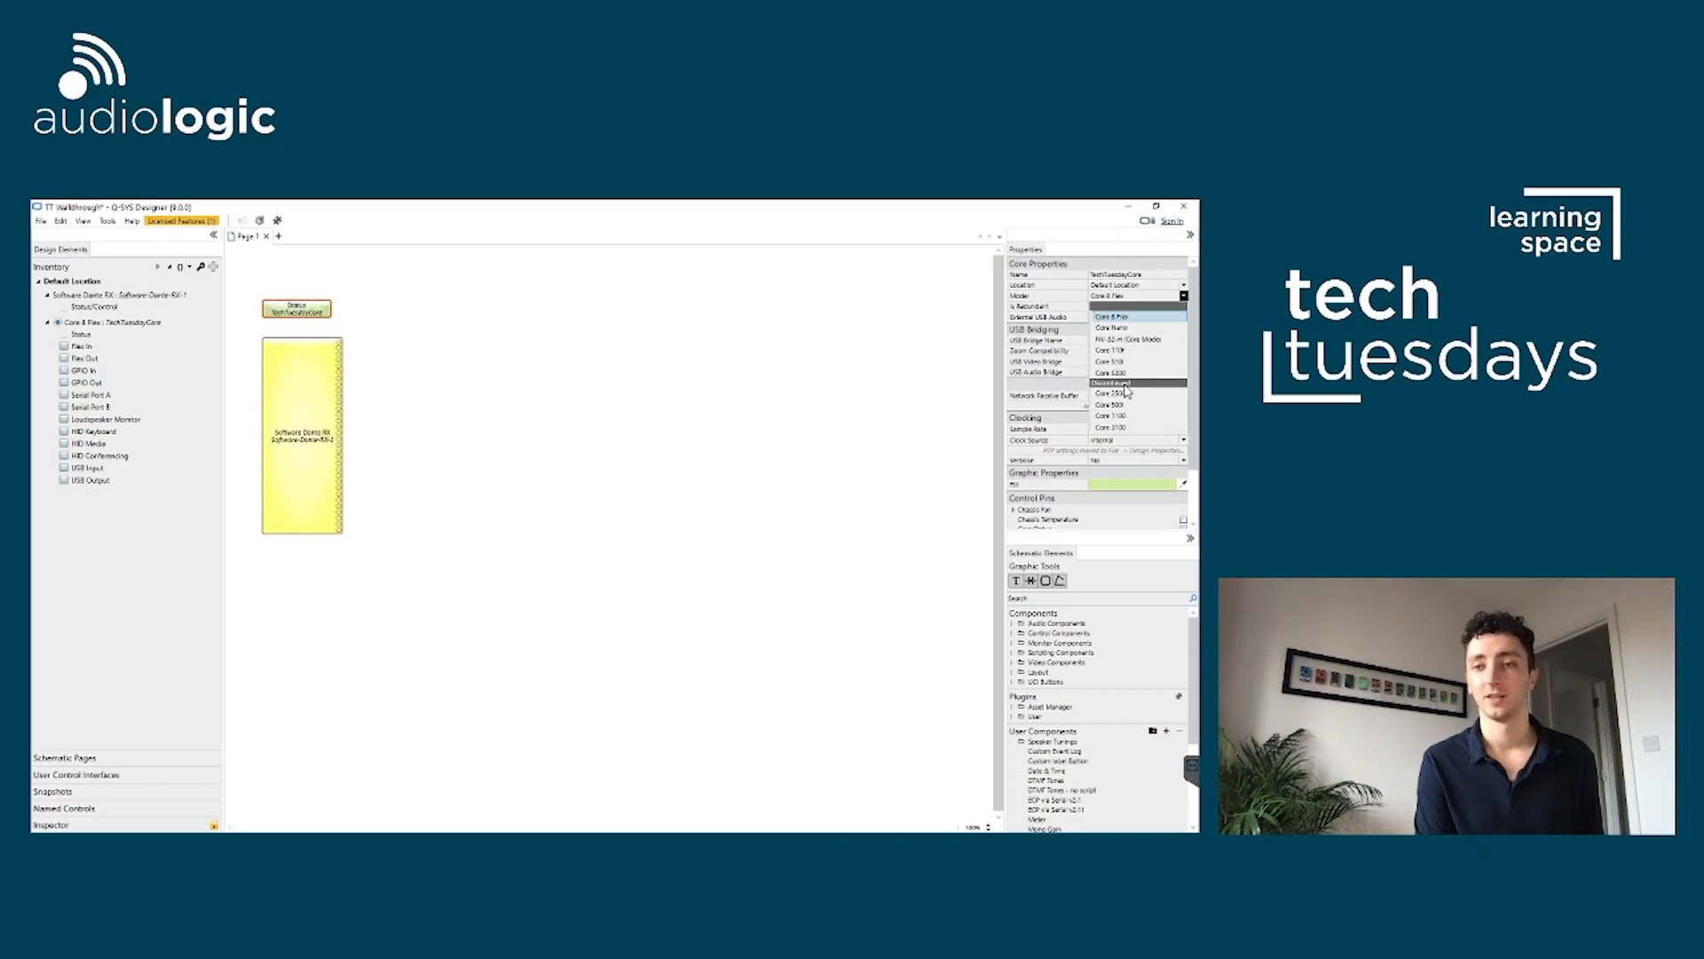
pyautogui.click(1125, 382)
# - Set the Software Dante RX component's channel count to 64
pyautogui.click(269, 377)
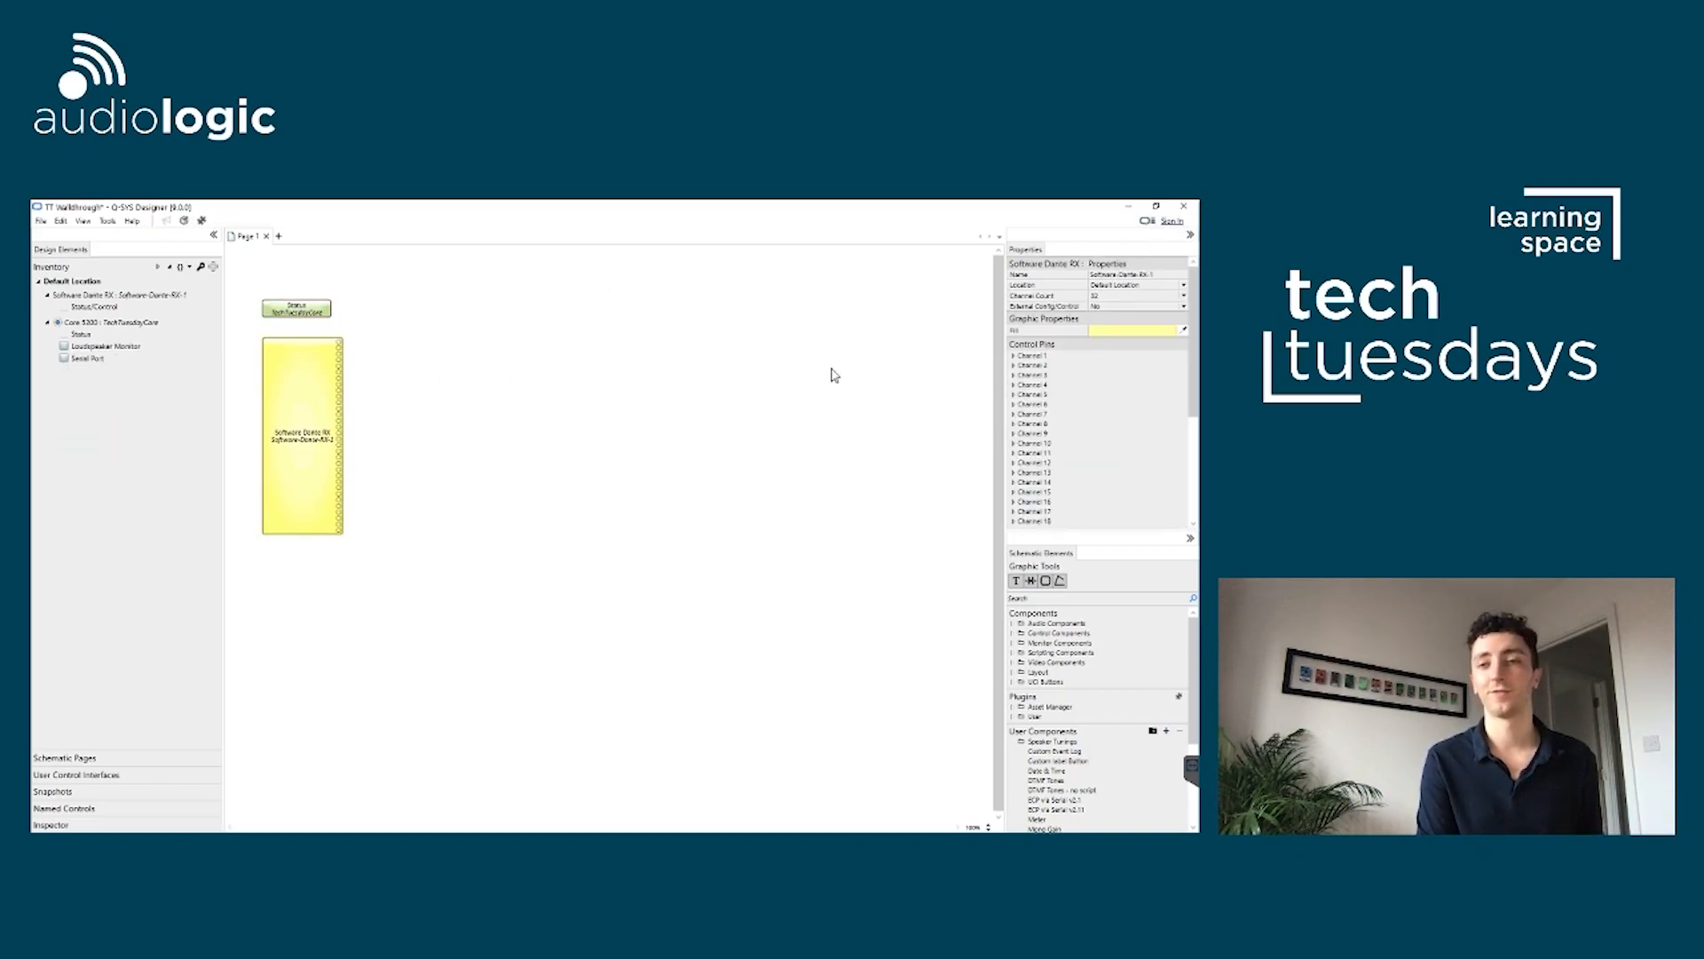
pyautogui.click(1101, 297)
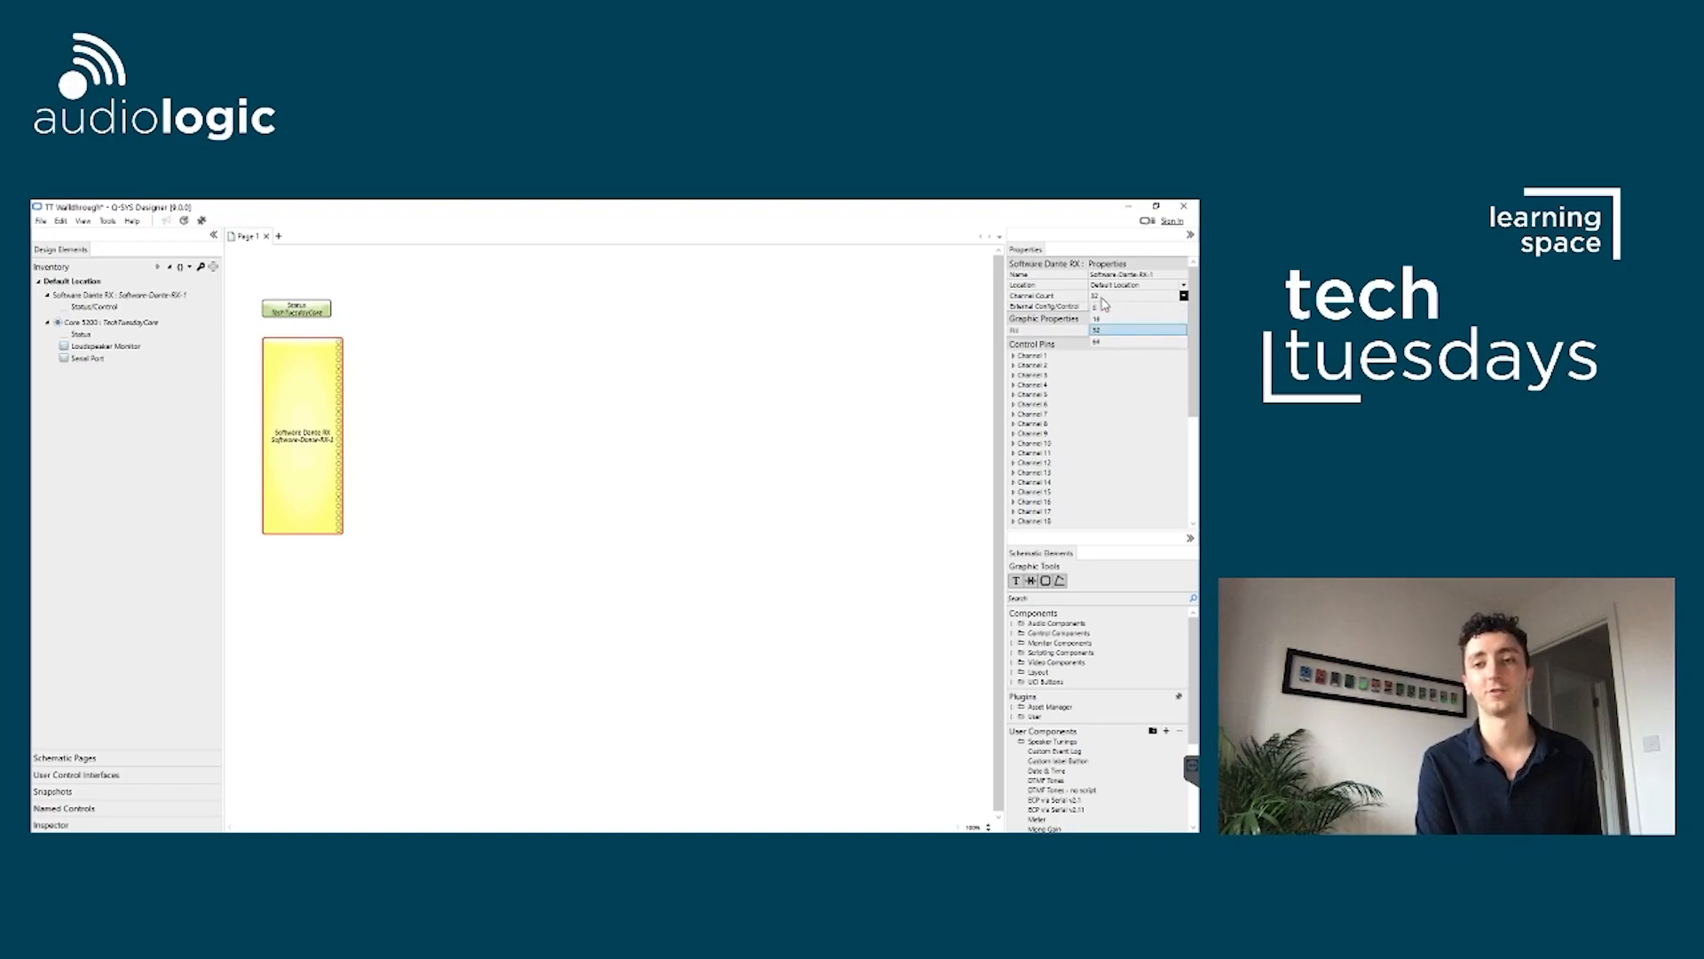
pyautogui.click(1122, 348)
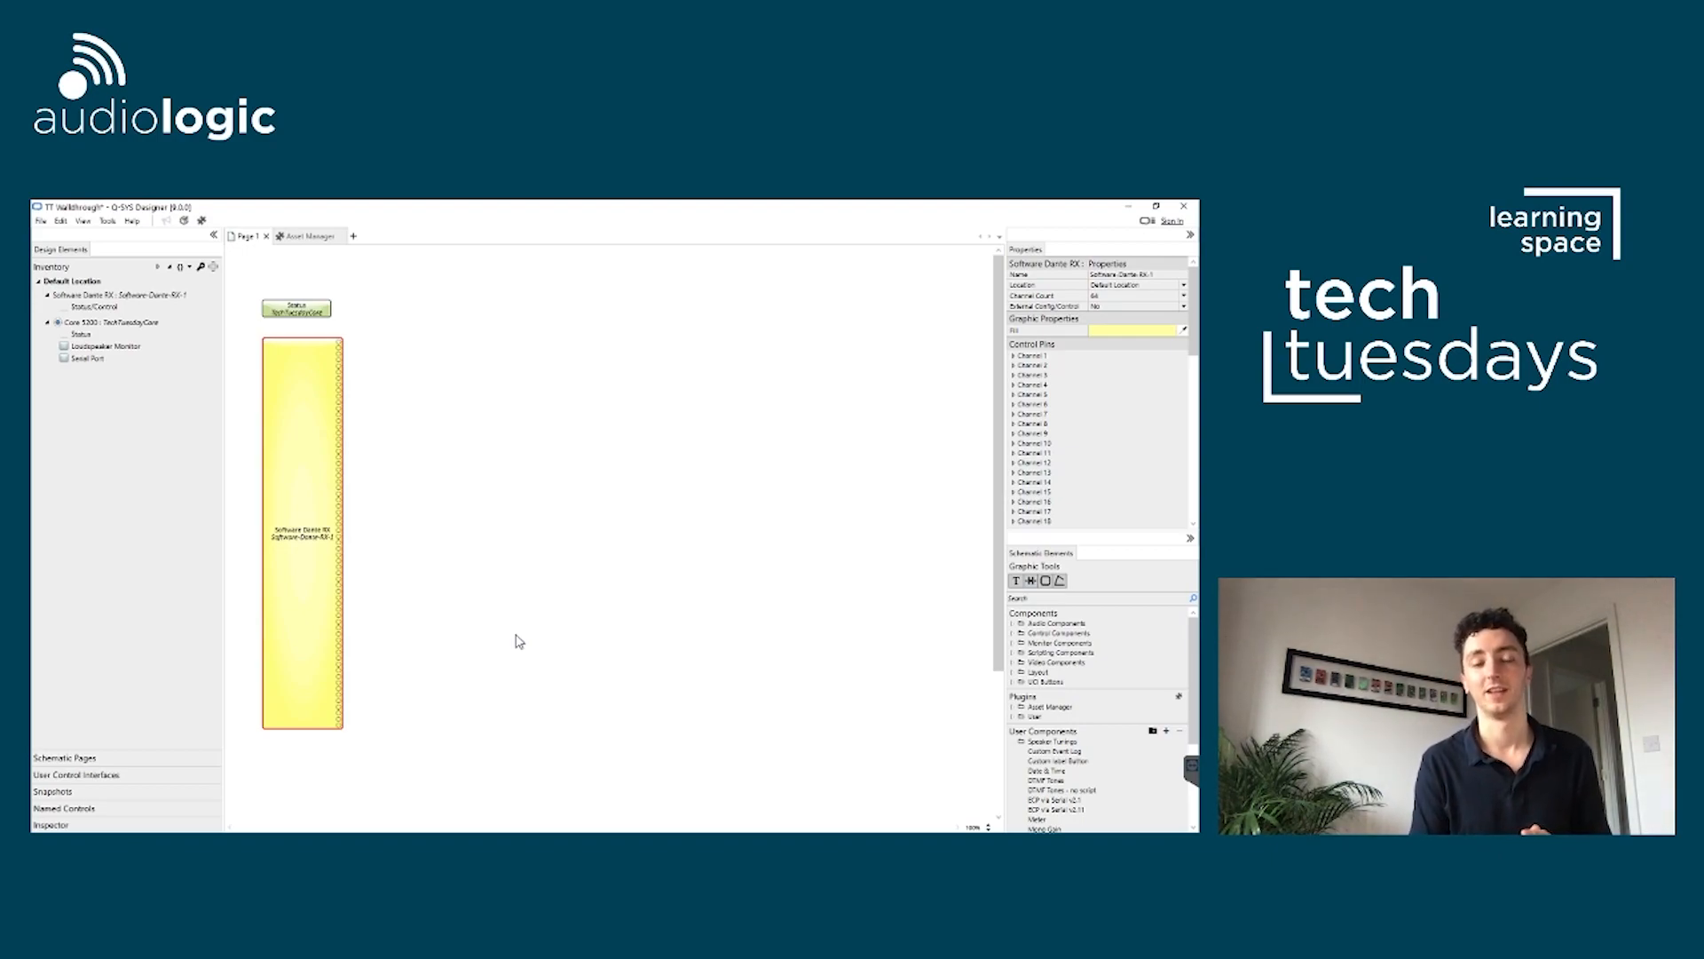
# - Look up the Microsoft Teams Room Sample Design in the Asset Manager and open the sample design Teams Sample Design v1.qsys
pyautogui.click(1181, 697)
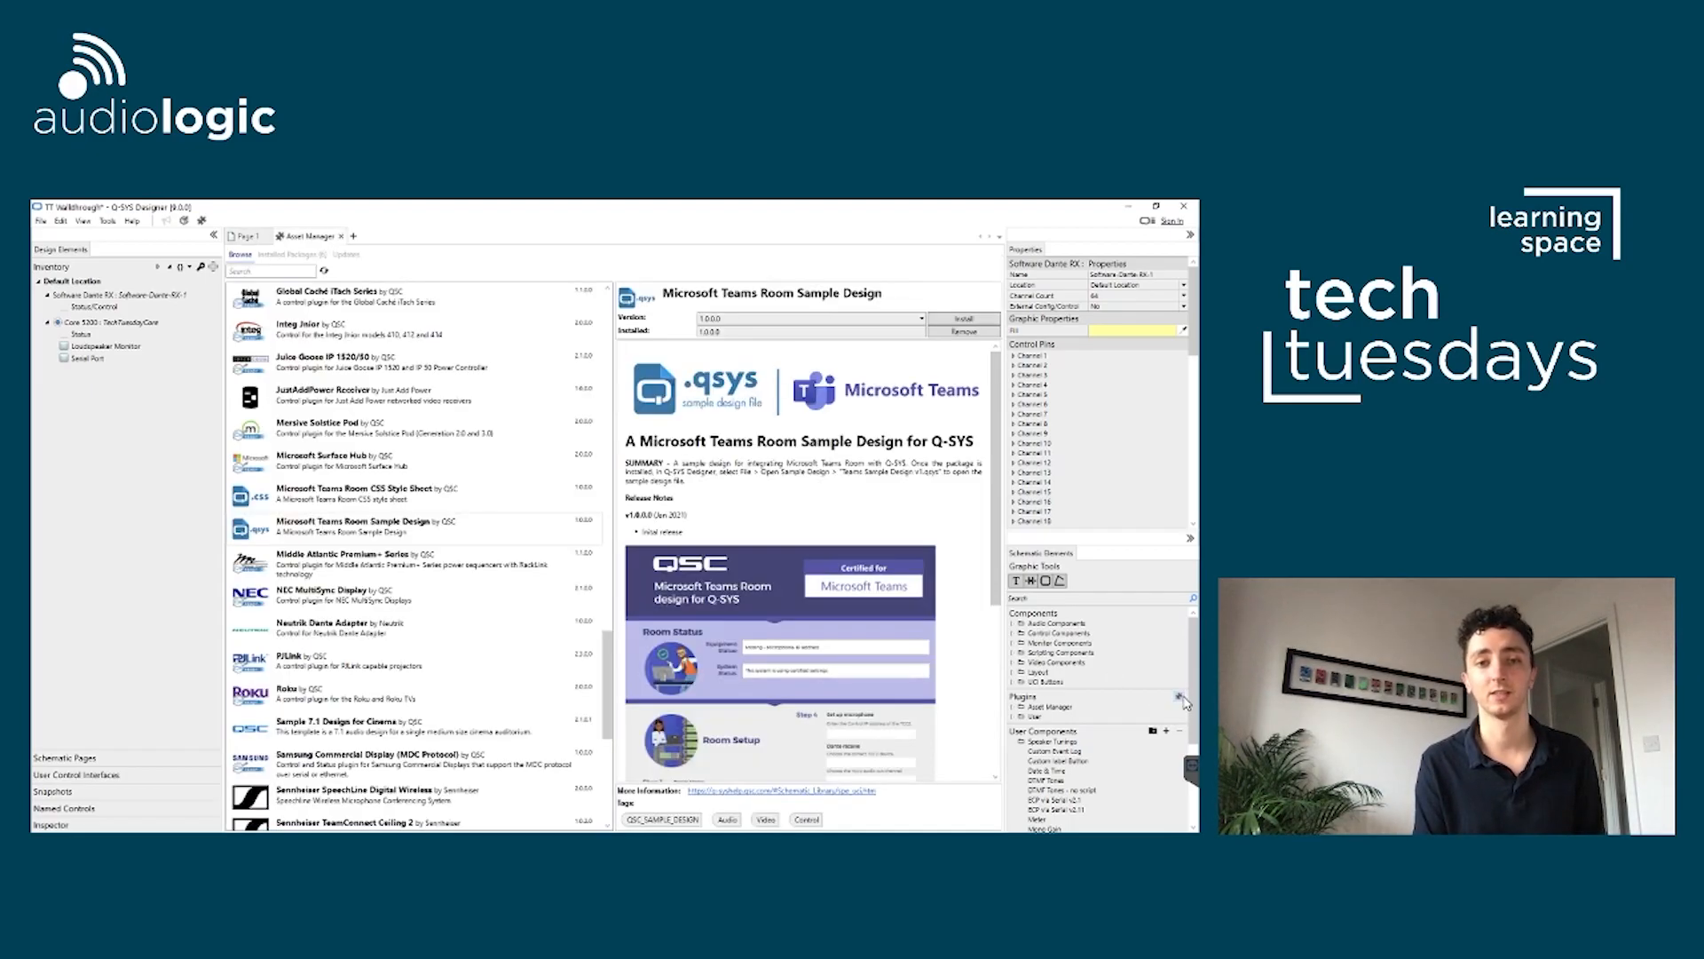
pyautogui.click(427, 530)
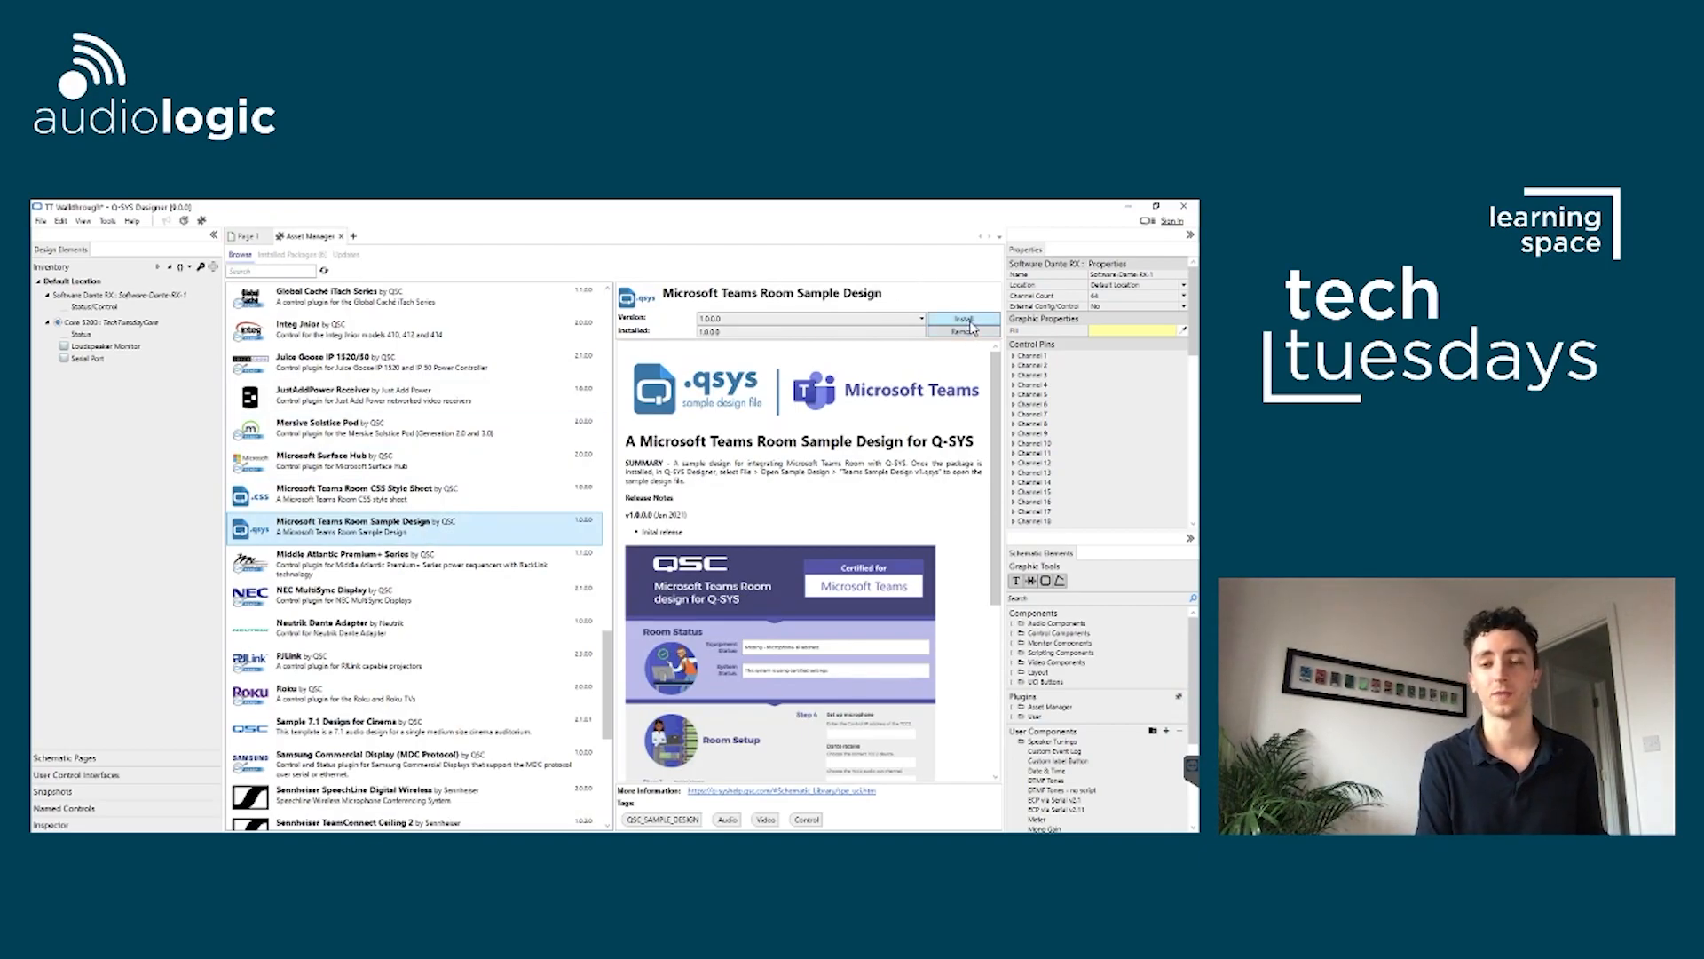
pyautogui.click(43, 227)
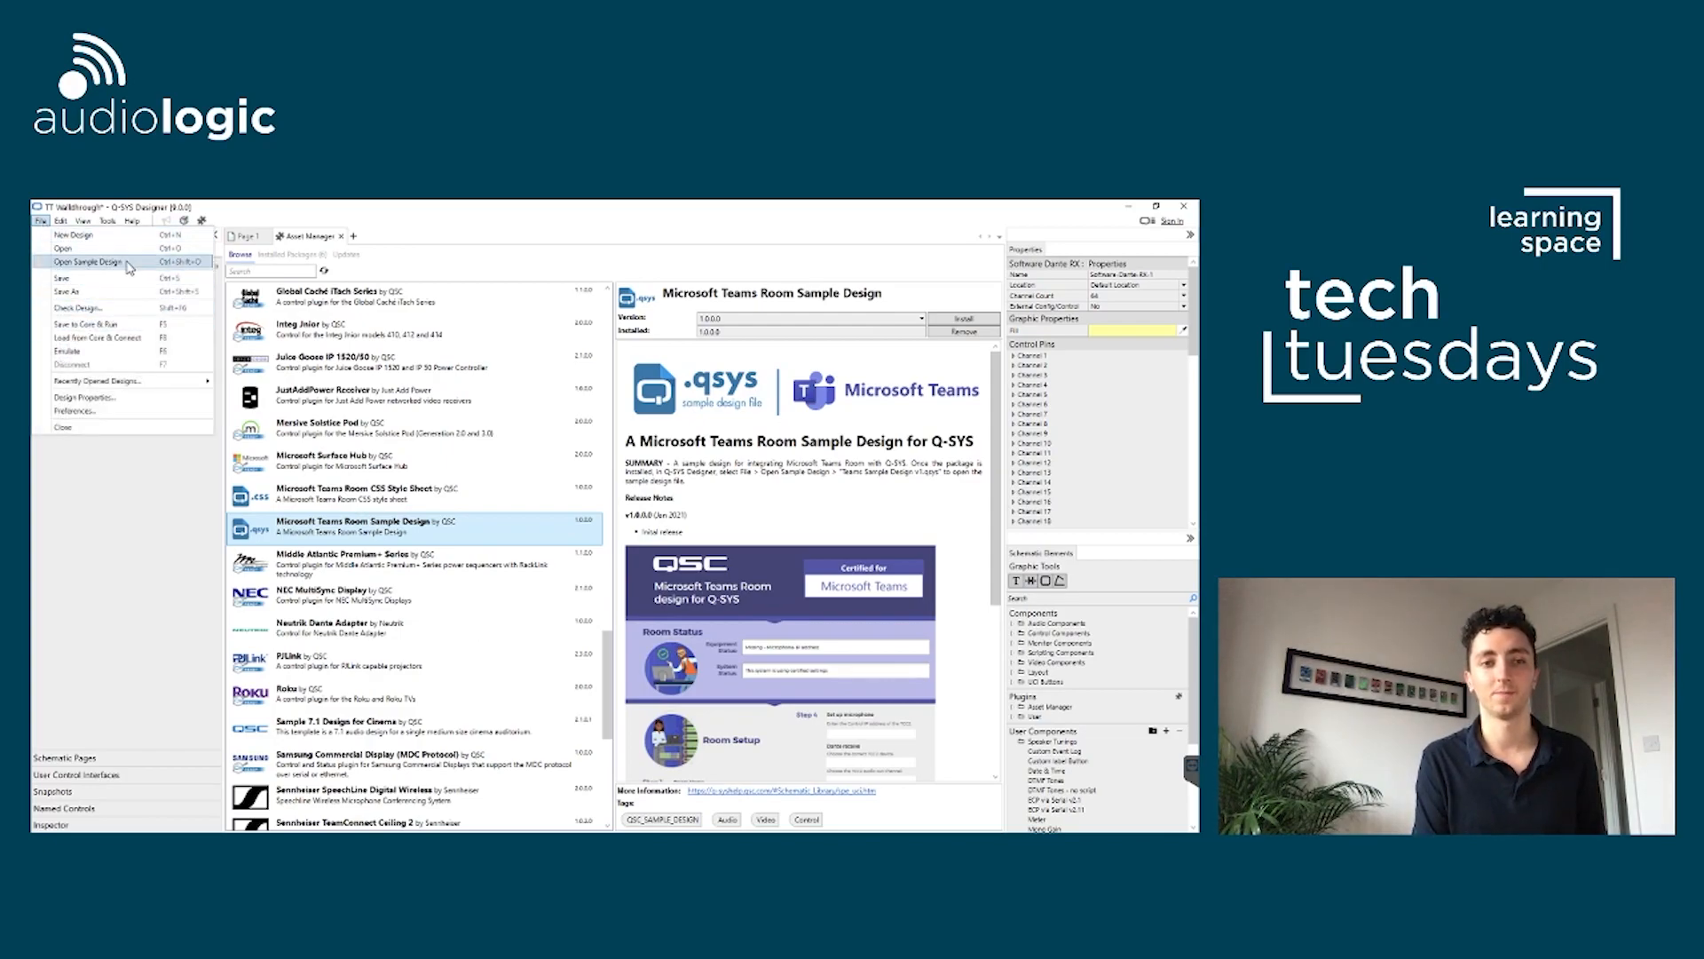
pyautogui.click(97, 263)
pyautogui.click(221, 404)
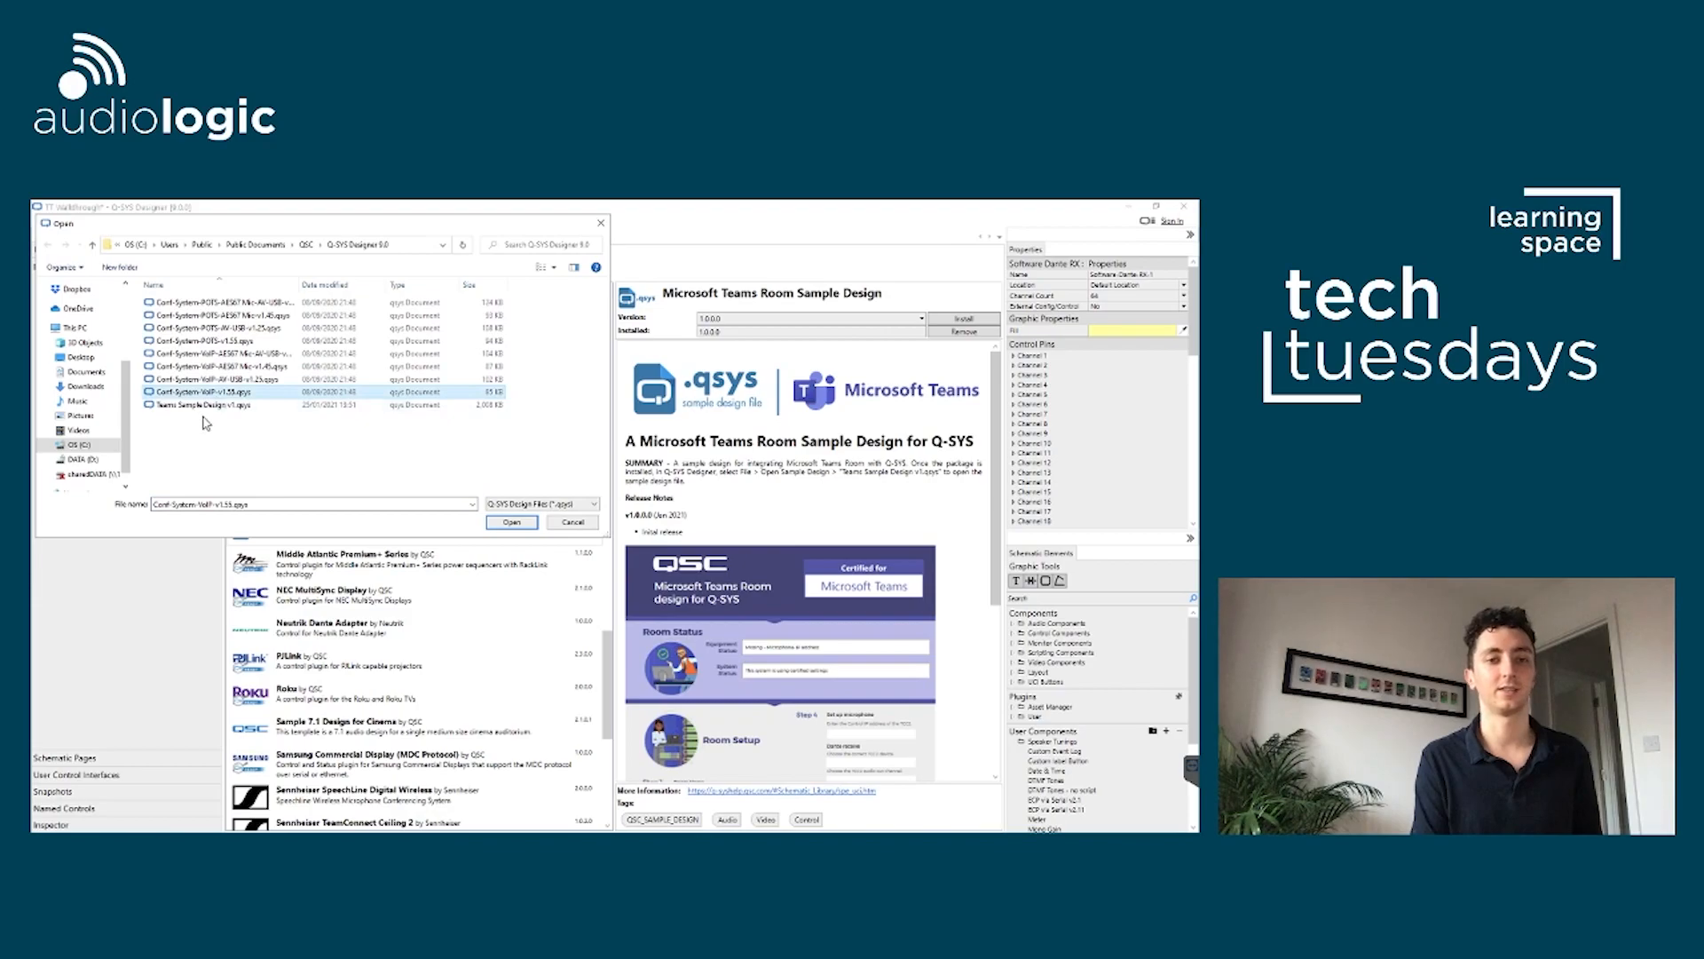
pyautogui.click(559, 839)
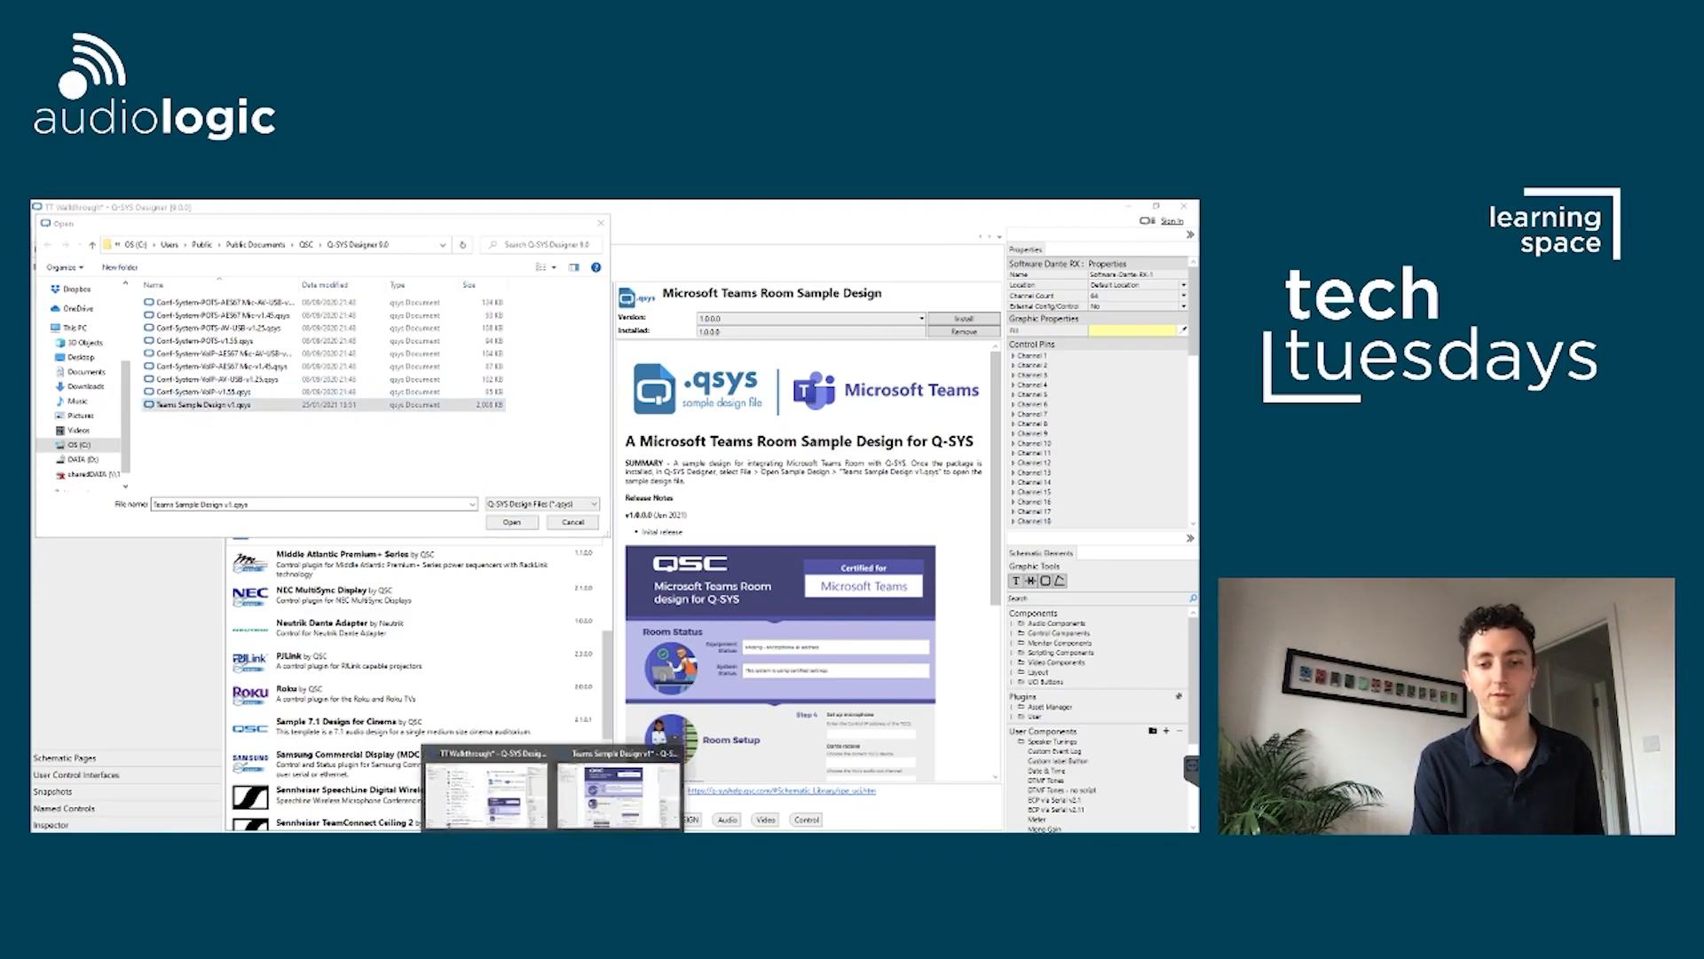
pyautogui.click(613, 814)
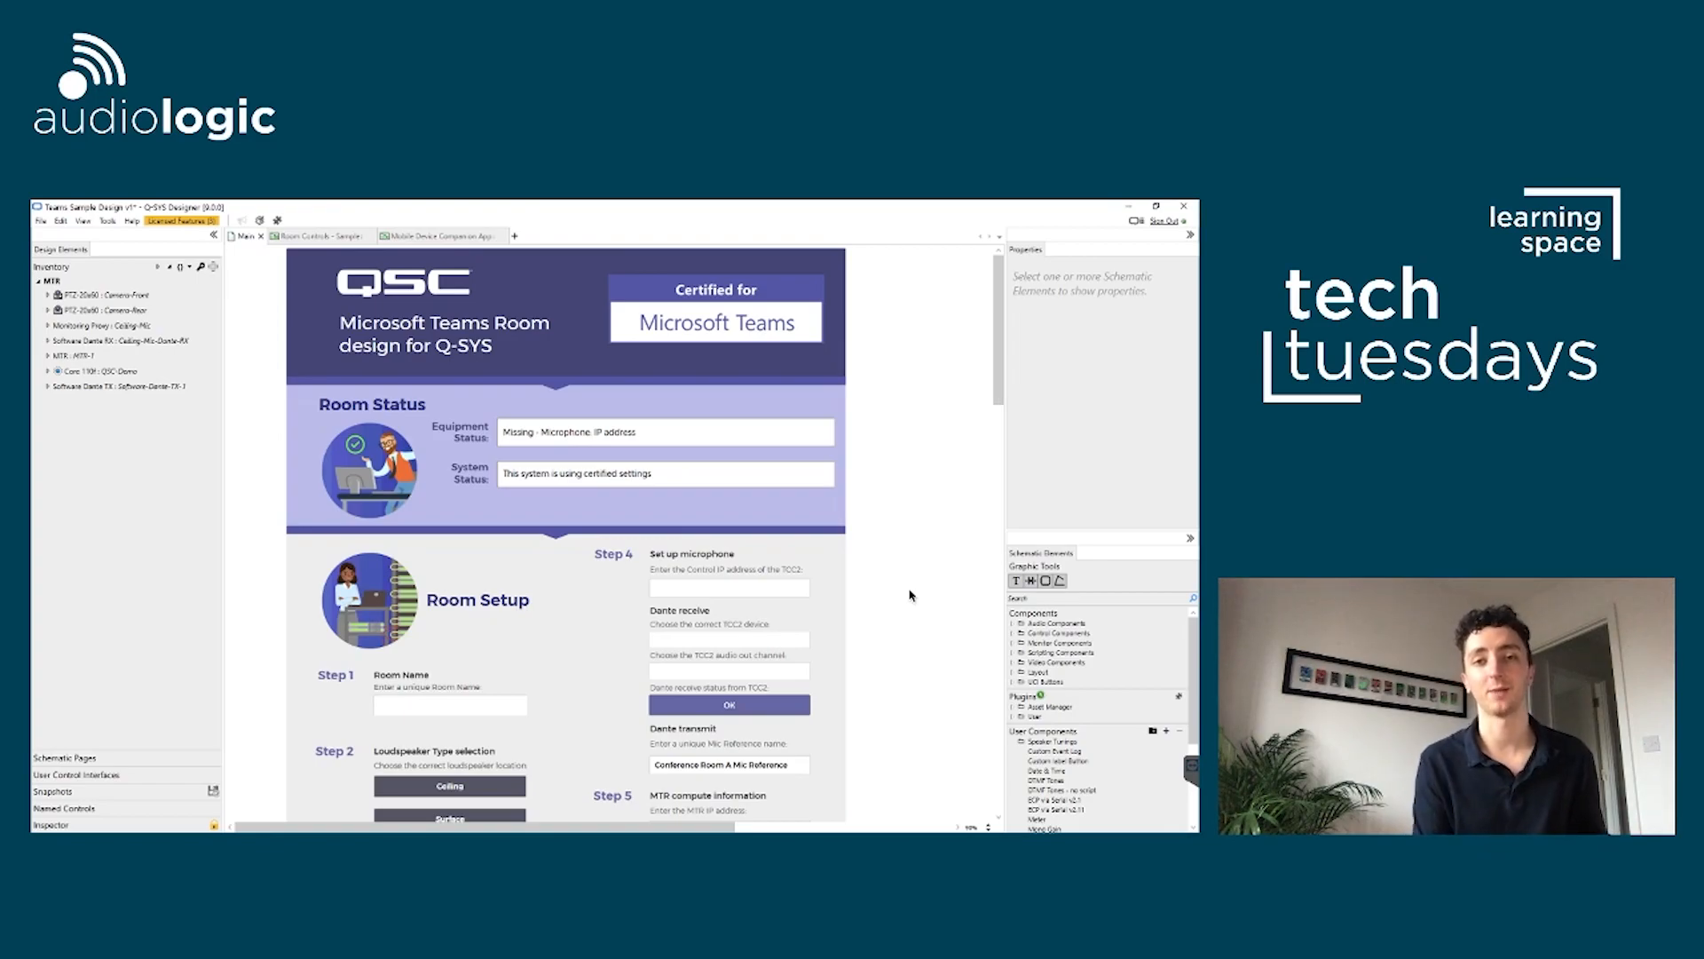
# - Run the Teams sample design in emulation and set the room name to Meeting Room 1
pyautogui.click(44, 224)
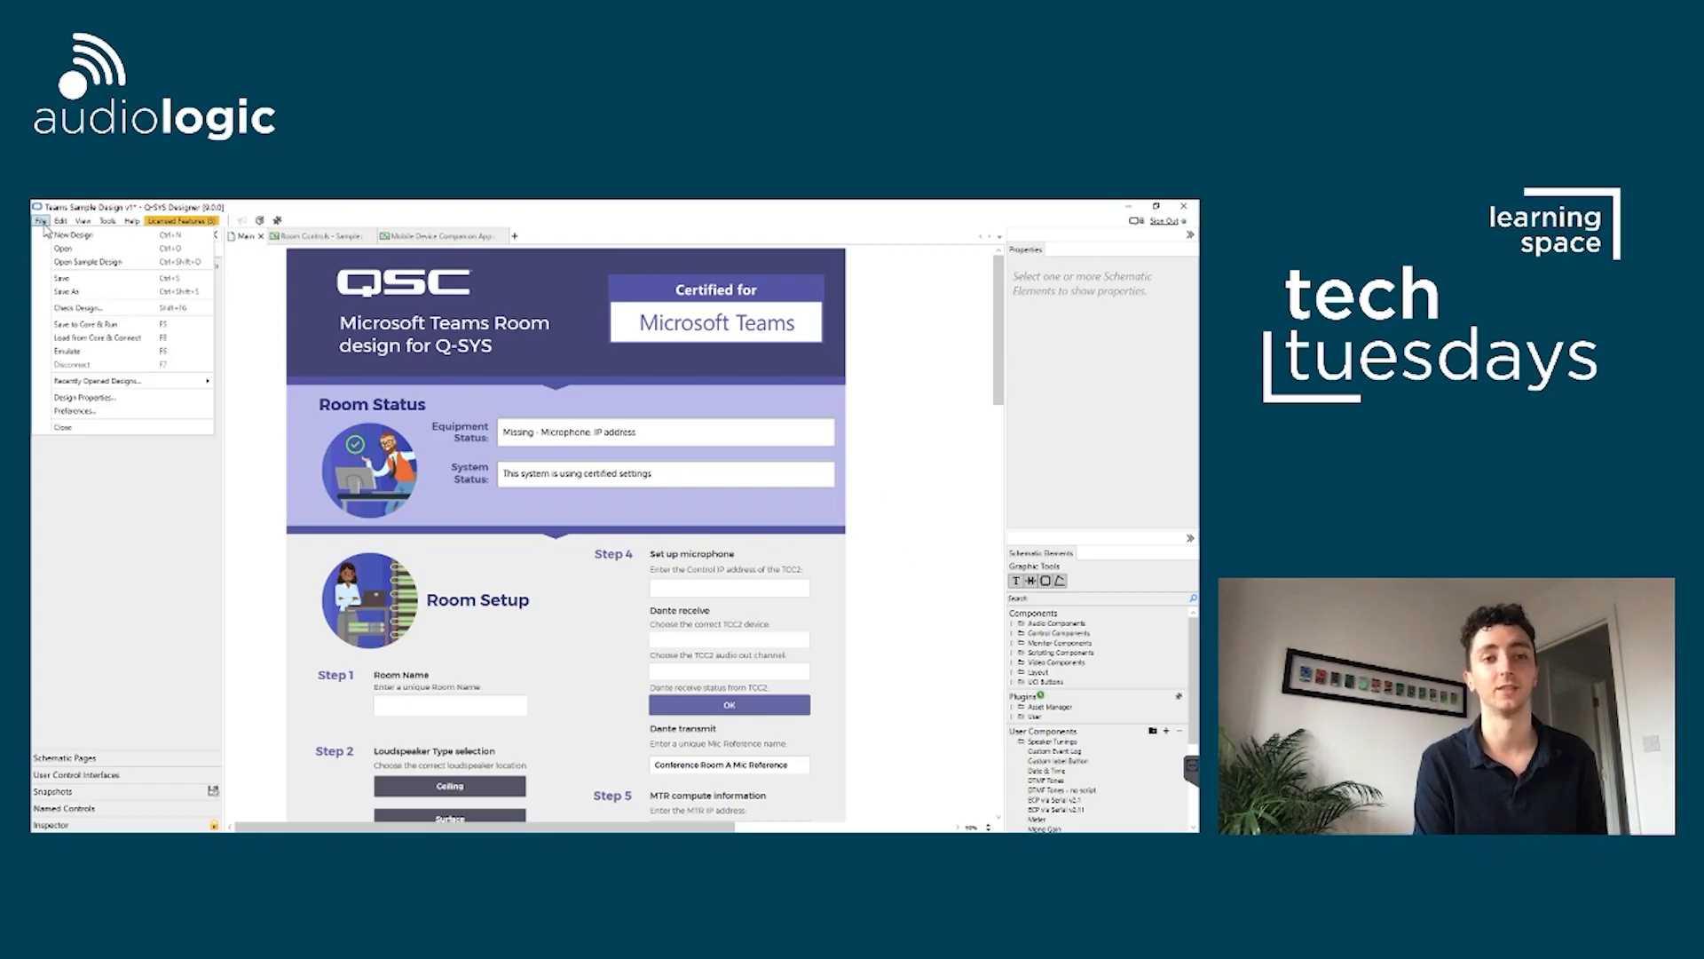
pyautogui.click(87, 355)
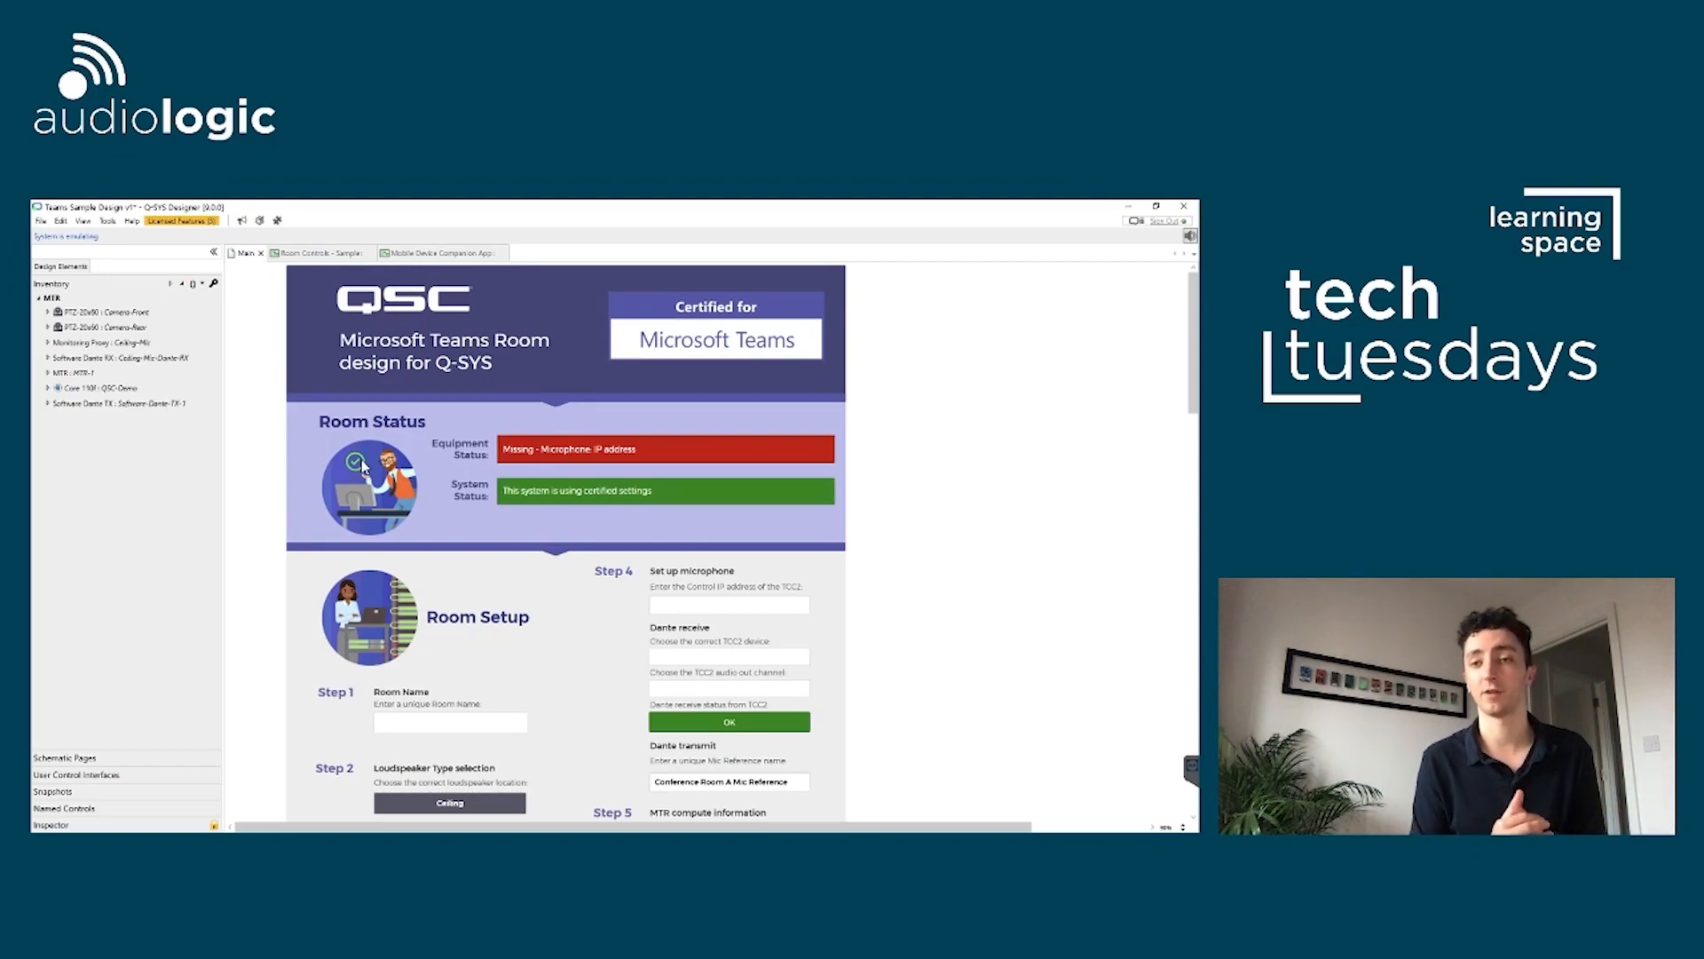
pyautogui.scroll(-1, 1195, 444)
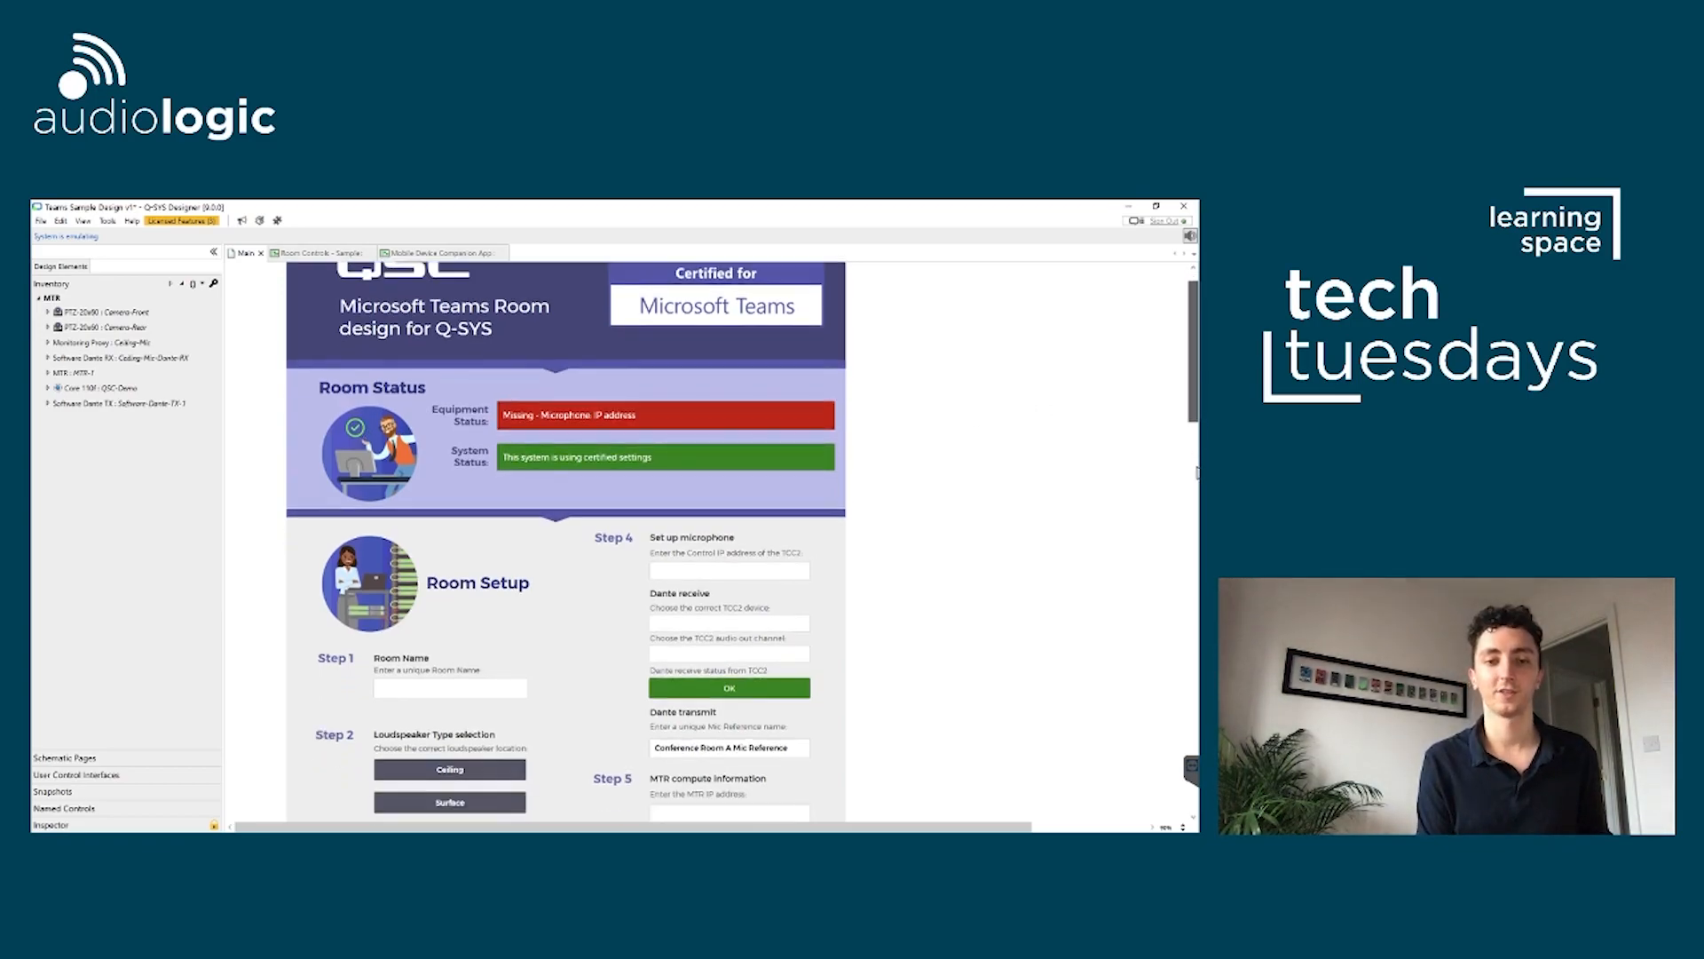
pyautogui.scroll(-10, 1196, 471)
pyautogui.click(497, 298)
pyautogui.write('Meeting Room 1')
pyautogui.press('Return')
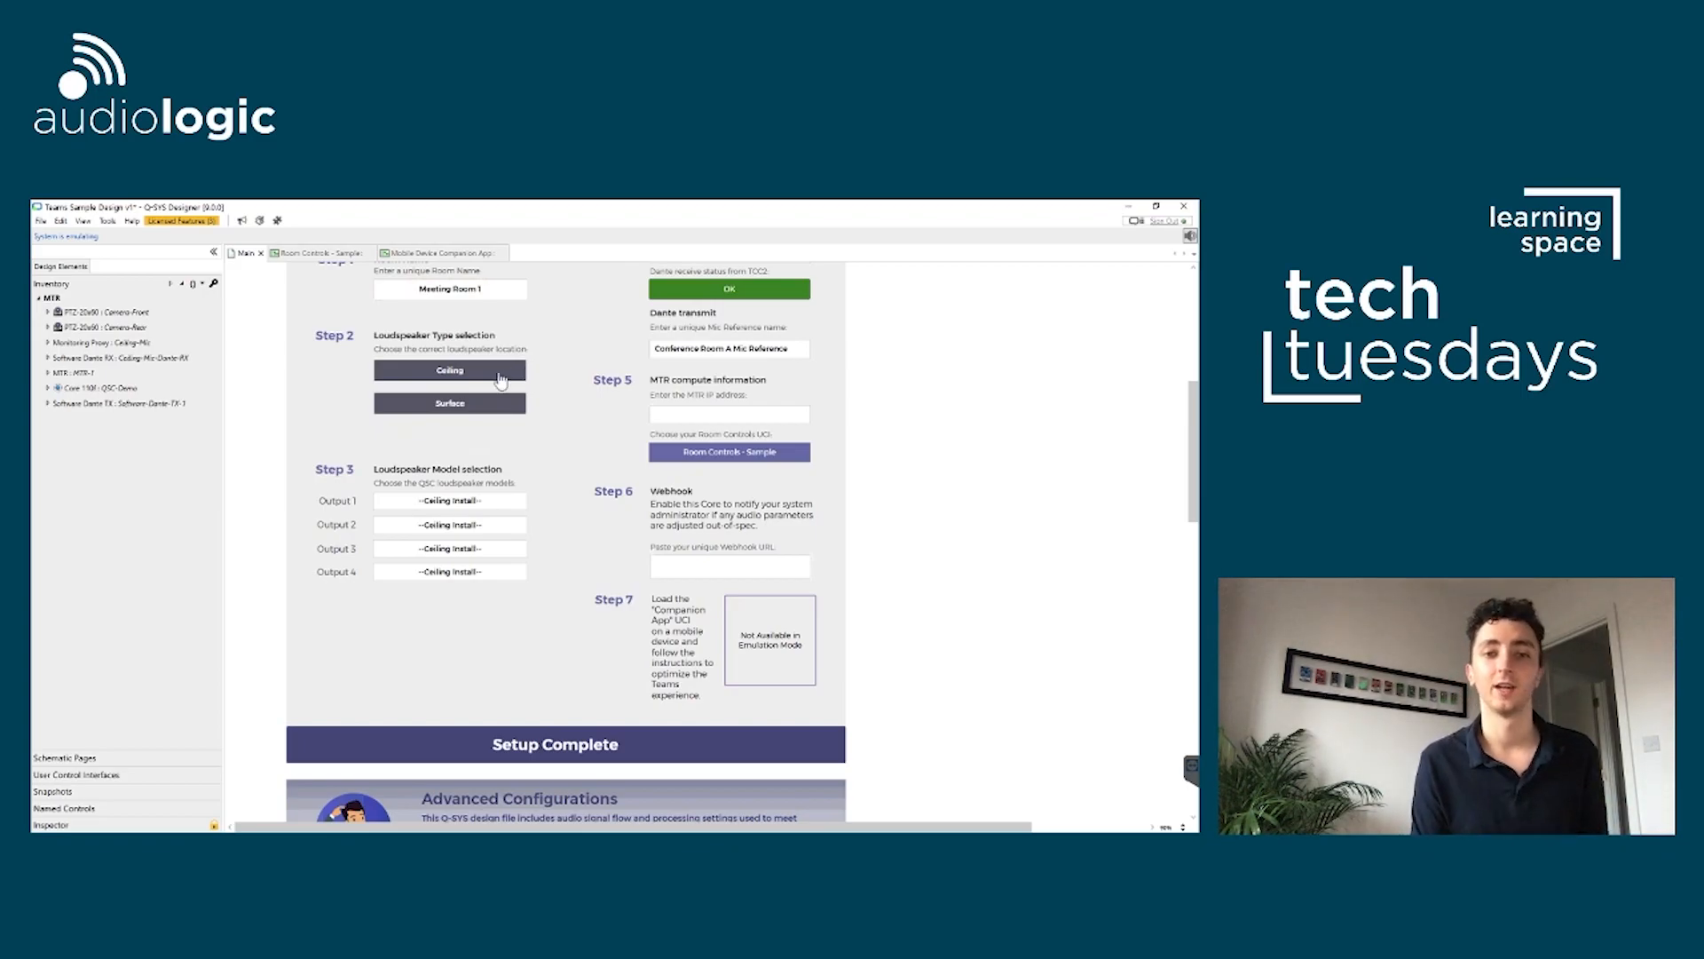
# - Choose Ceiling as the loudspeaker type and assign the AD-C4T model to Outputs 1 through 4
pyautogui.click(456, 374)
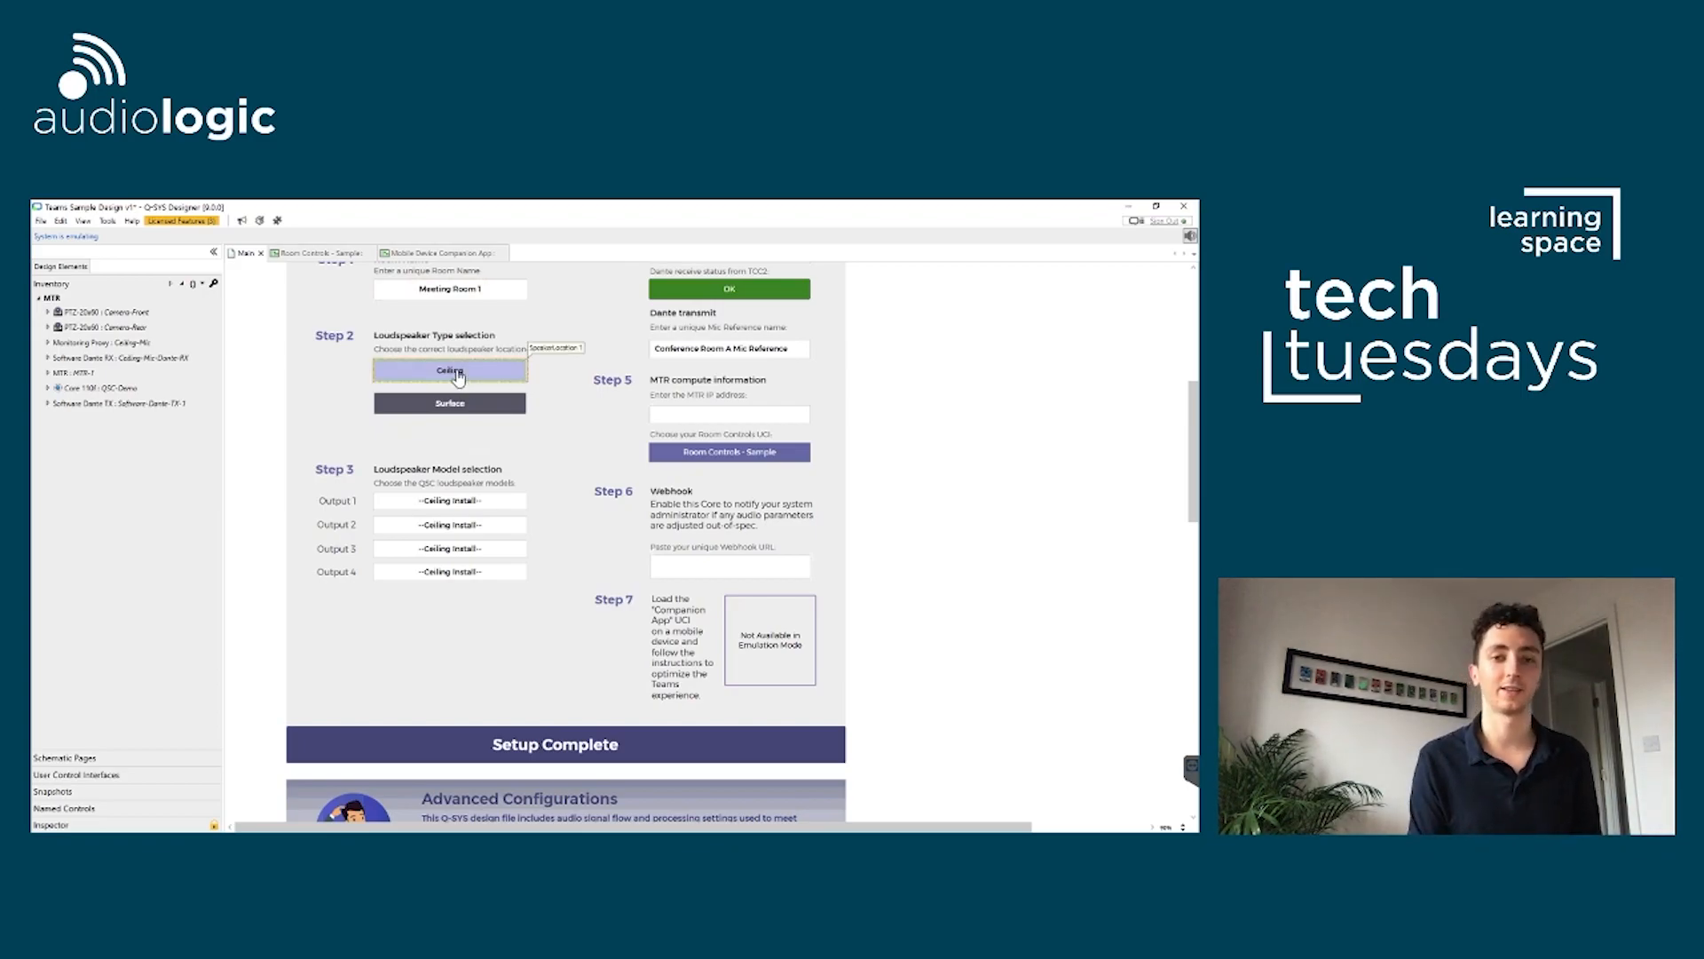
pyautogui.click(466, 499)
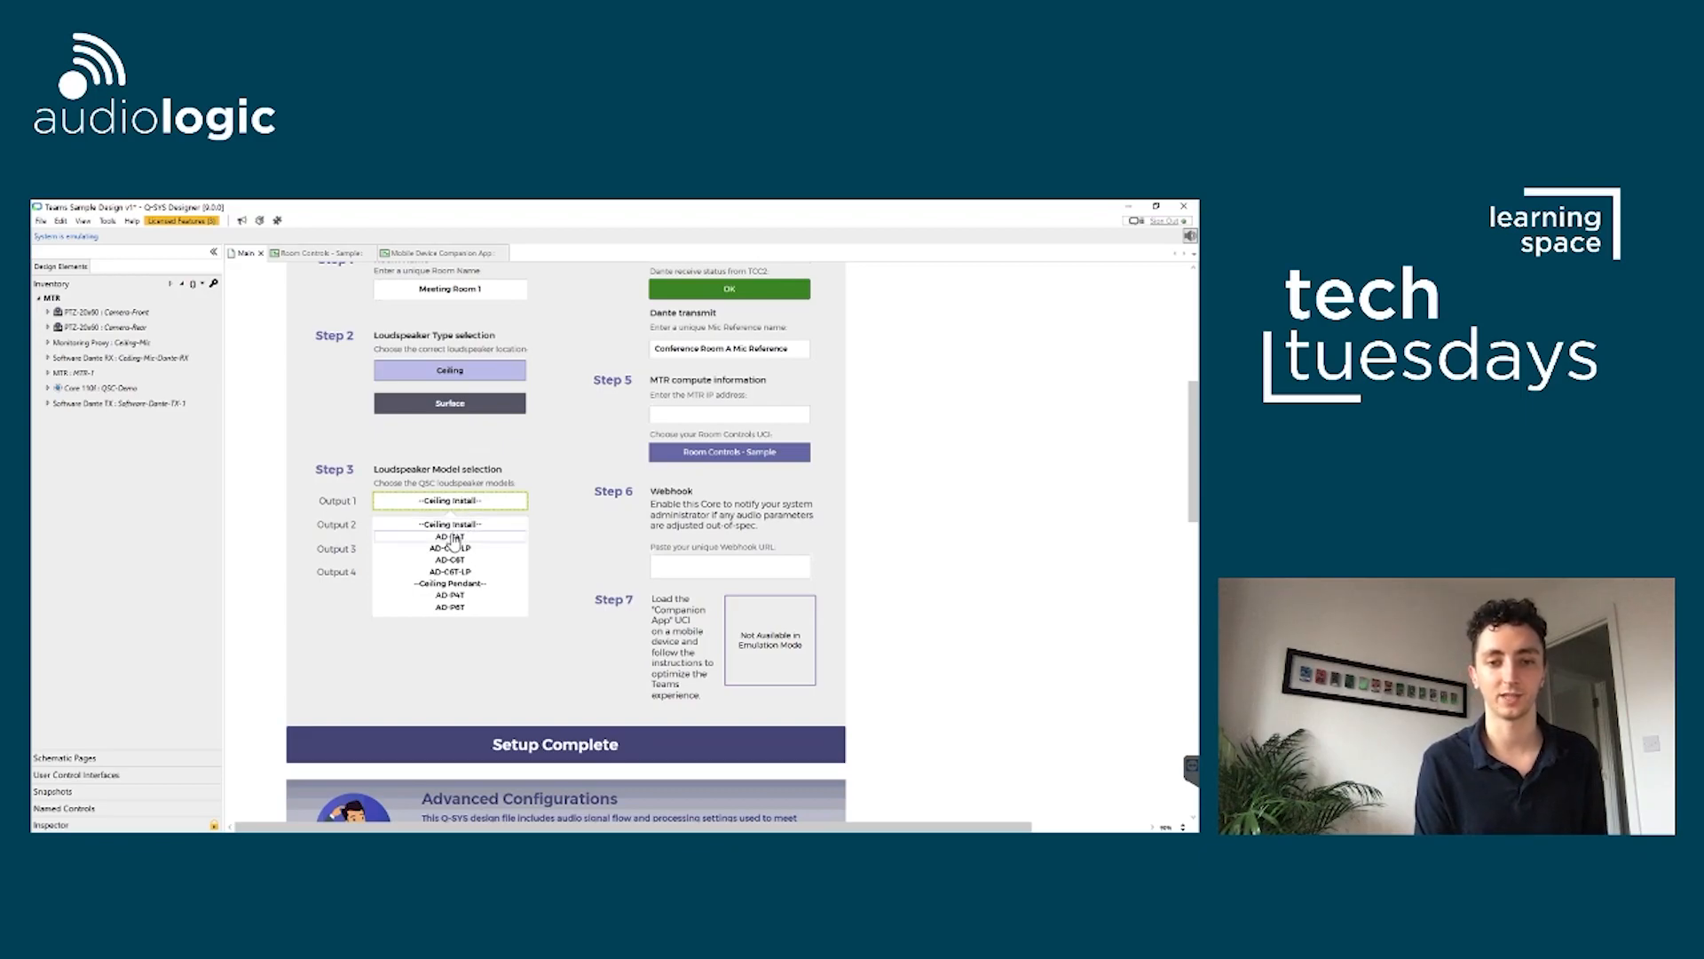
pyautogui.click(454, 536)
pyautogui.click(453, 531)
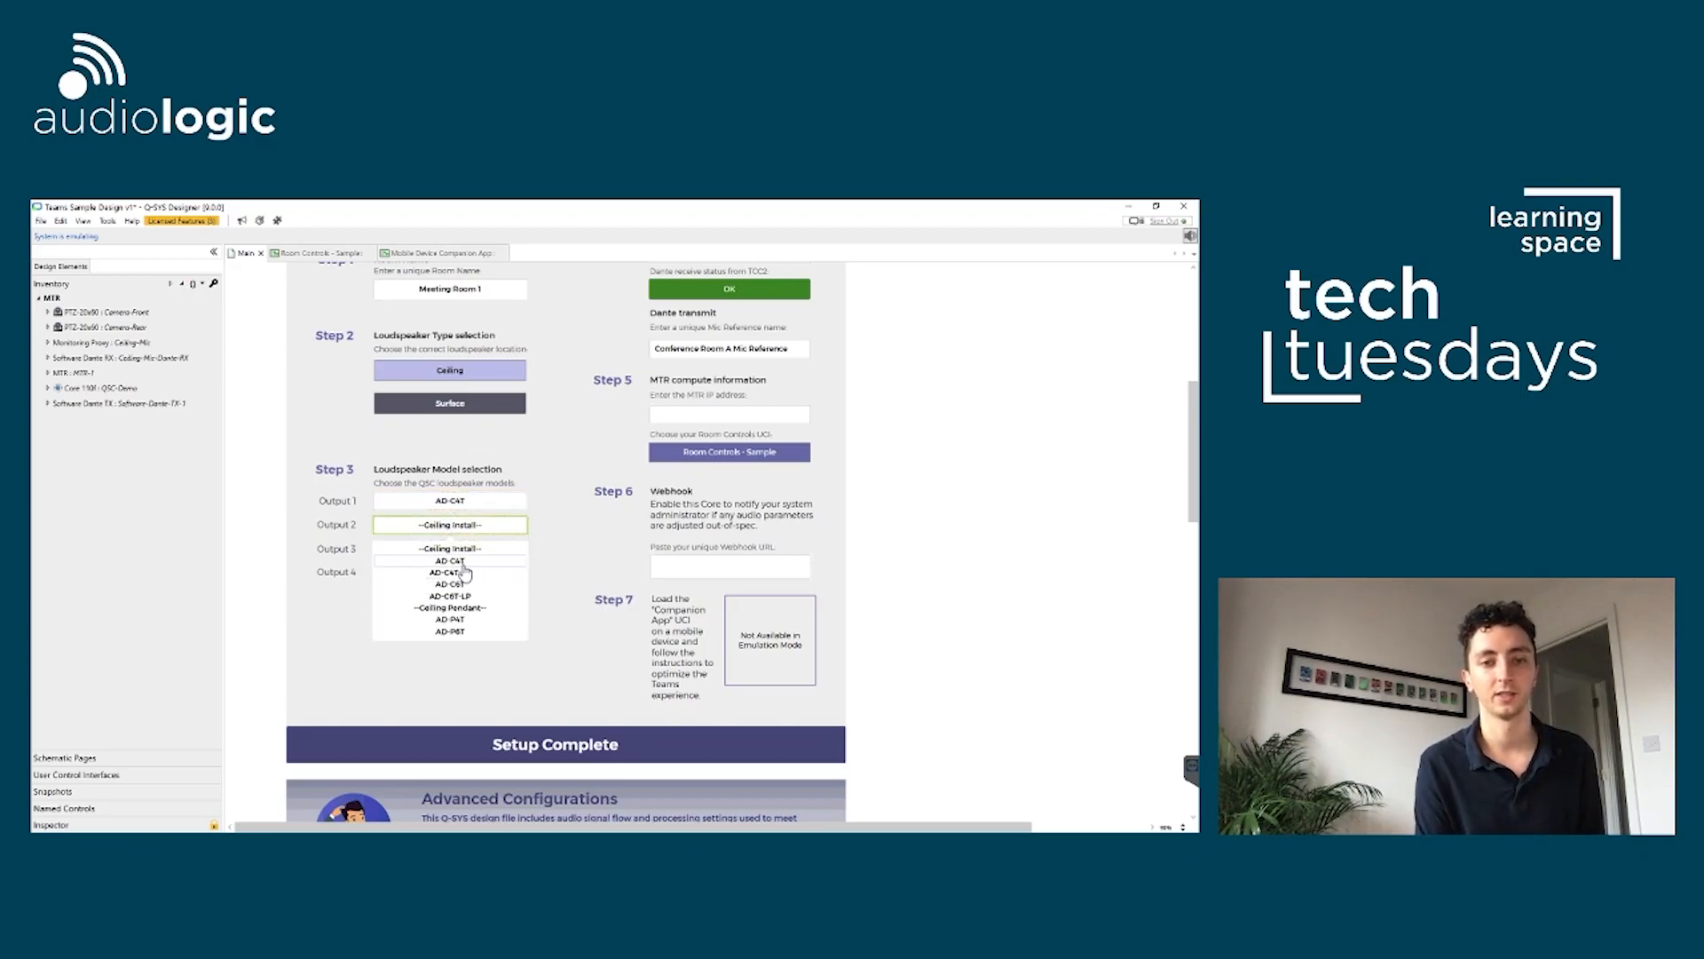
pyautogui.click(452, 561)
pyautogui.click(451, 550)
pyautogui.click(452, 571)
pyautogui.click(465, 573)
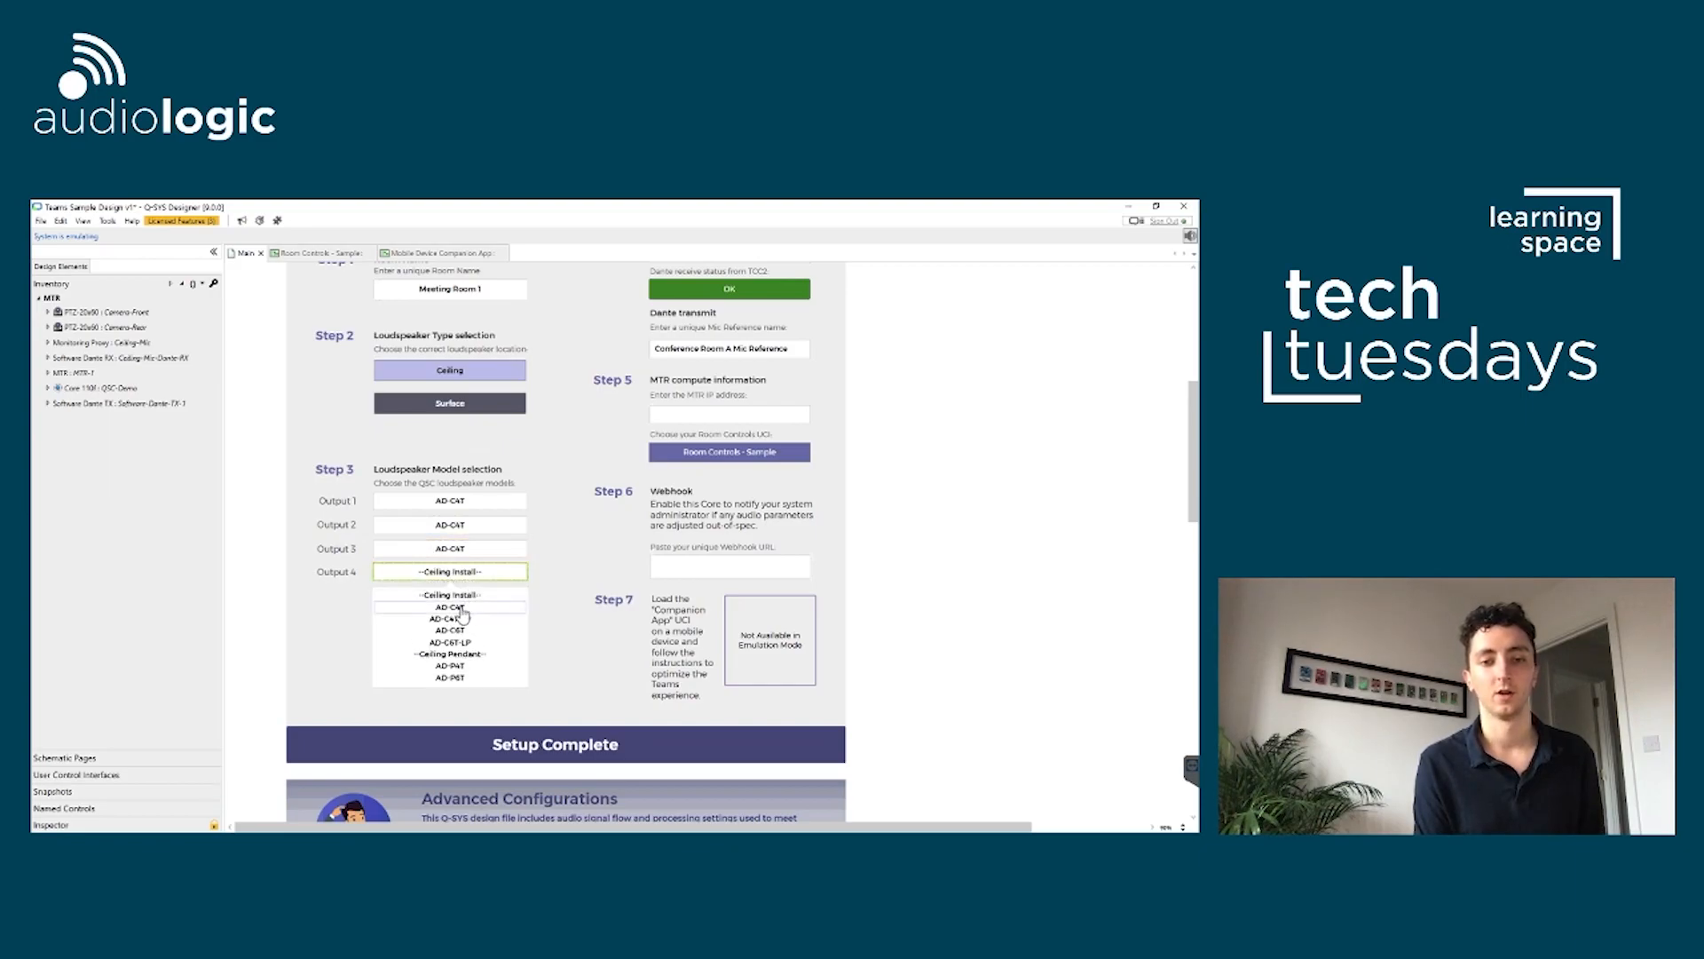
pyautogui.click(463, 596)
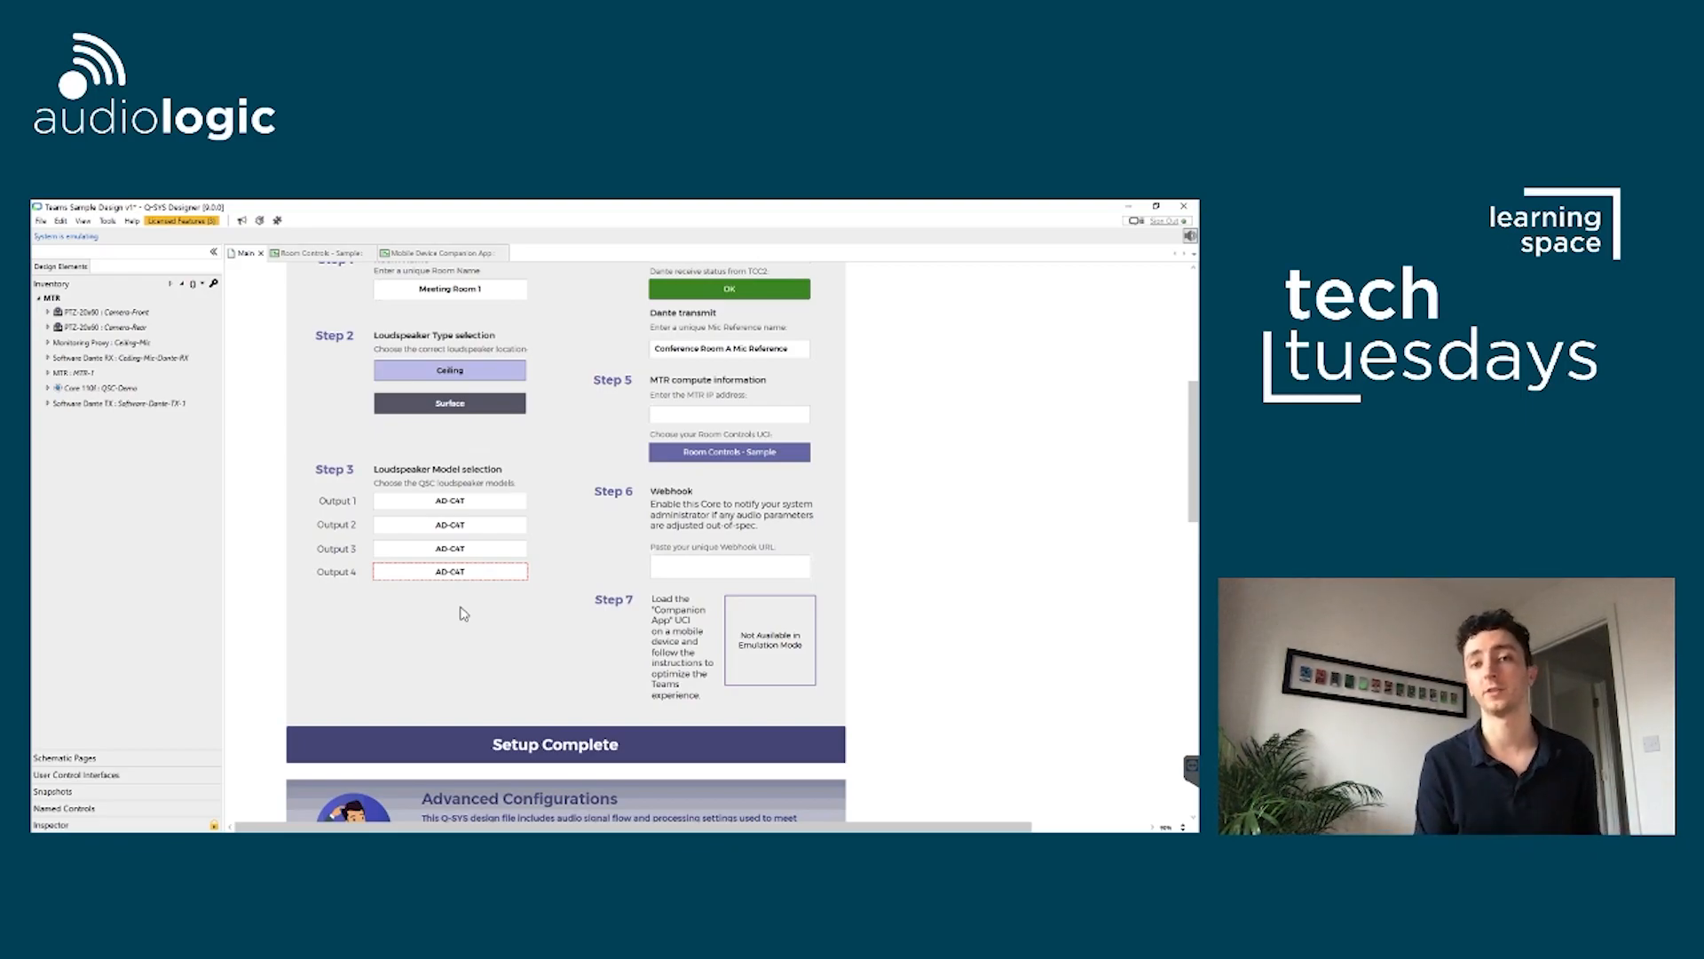
# - Set the TCC2 microphone's control IP address to 192.168.0.100 in Step 4 of the room setup
pyautogui.moveTo(1192, 490); pyautogui.dragTo(1189, 438)
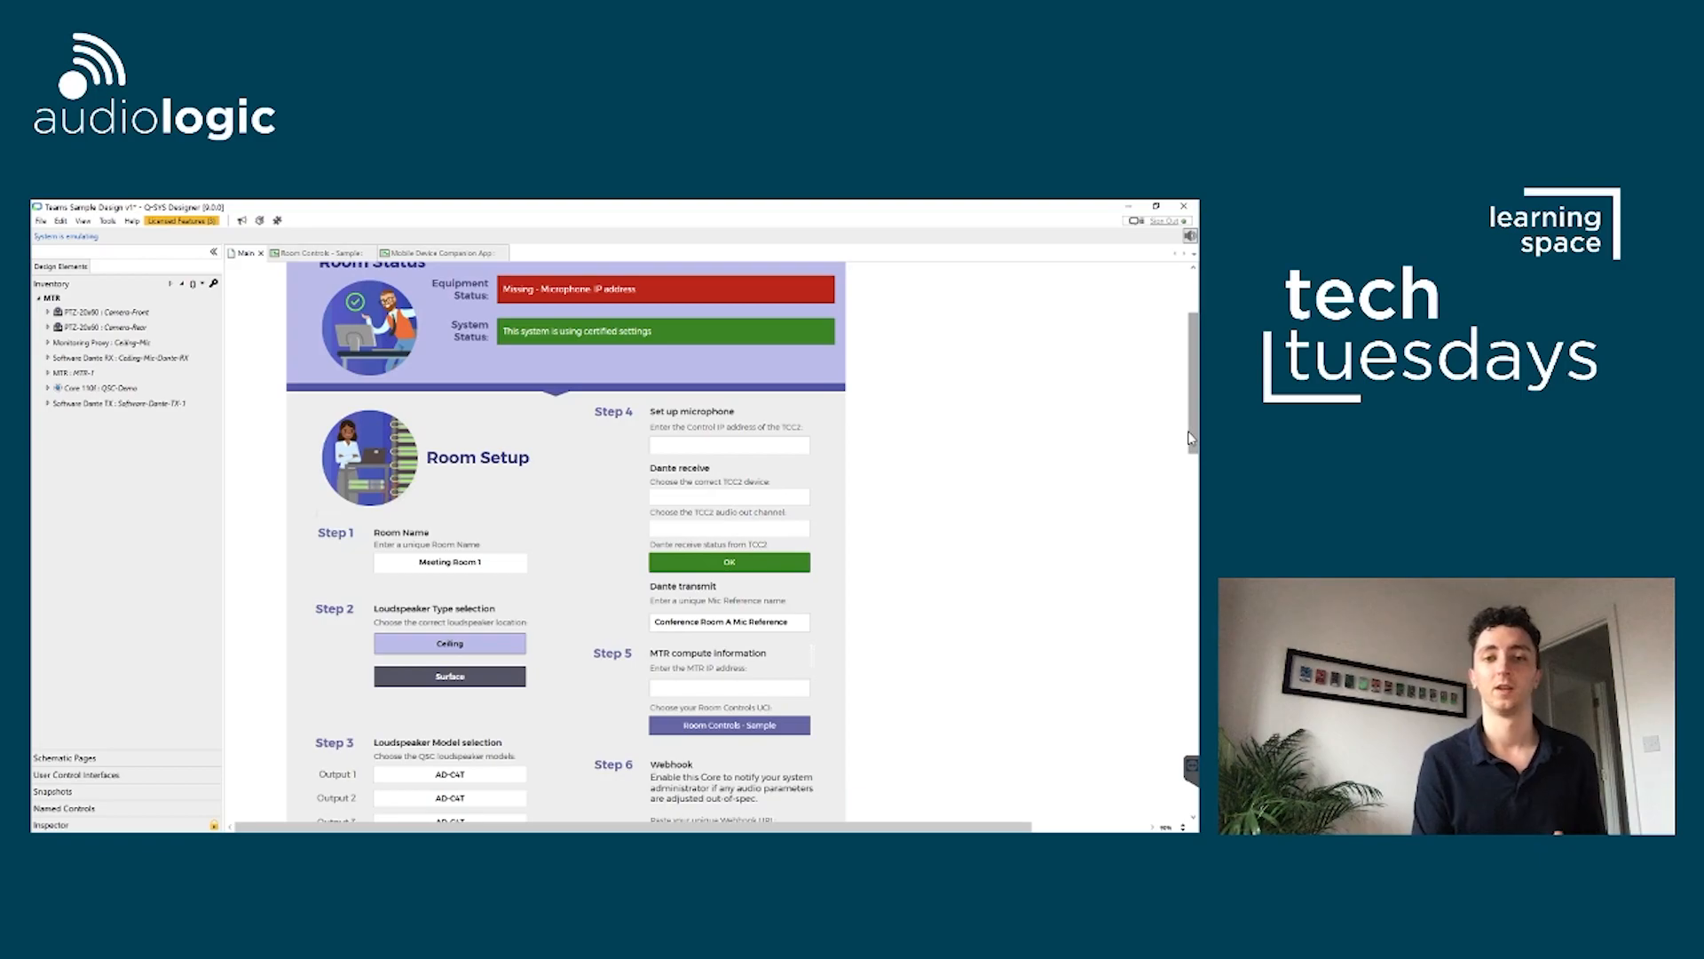
pyautogui.click(720, 445)
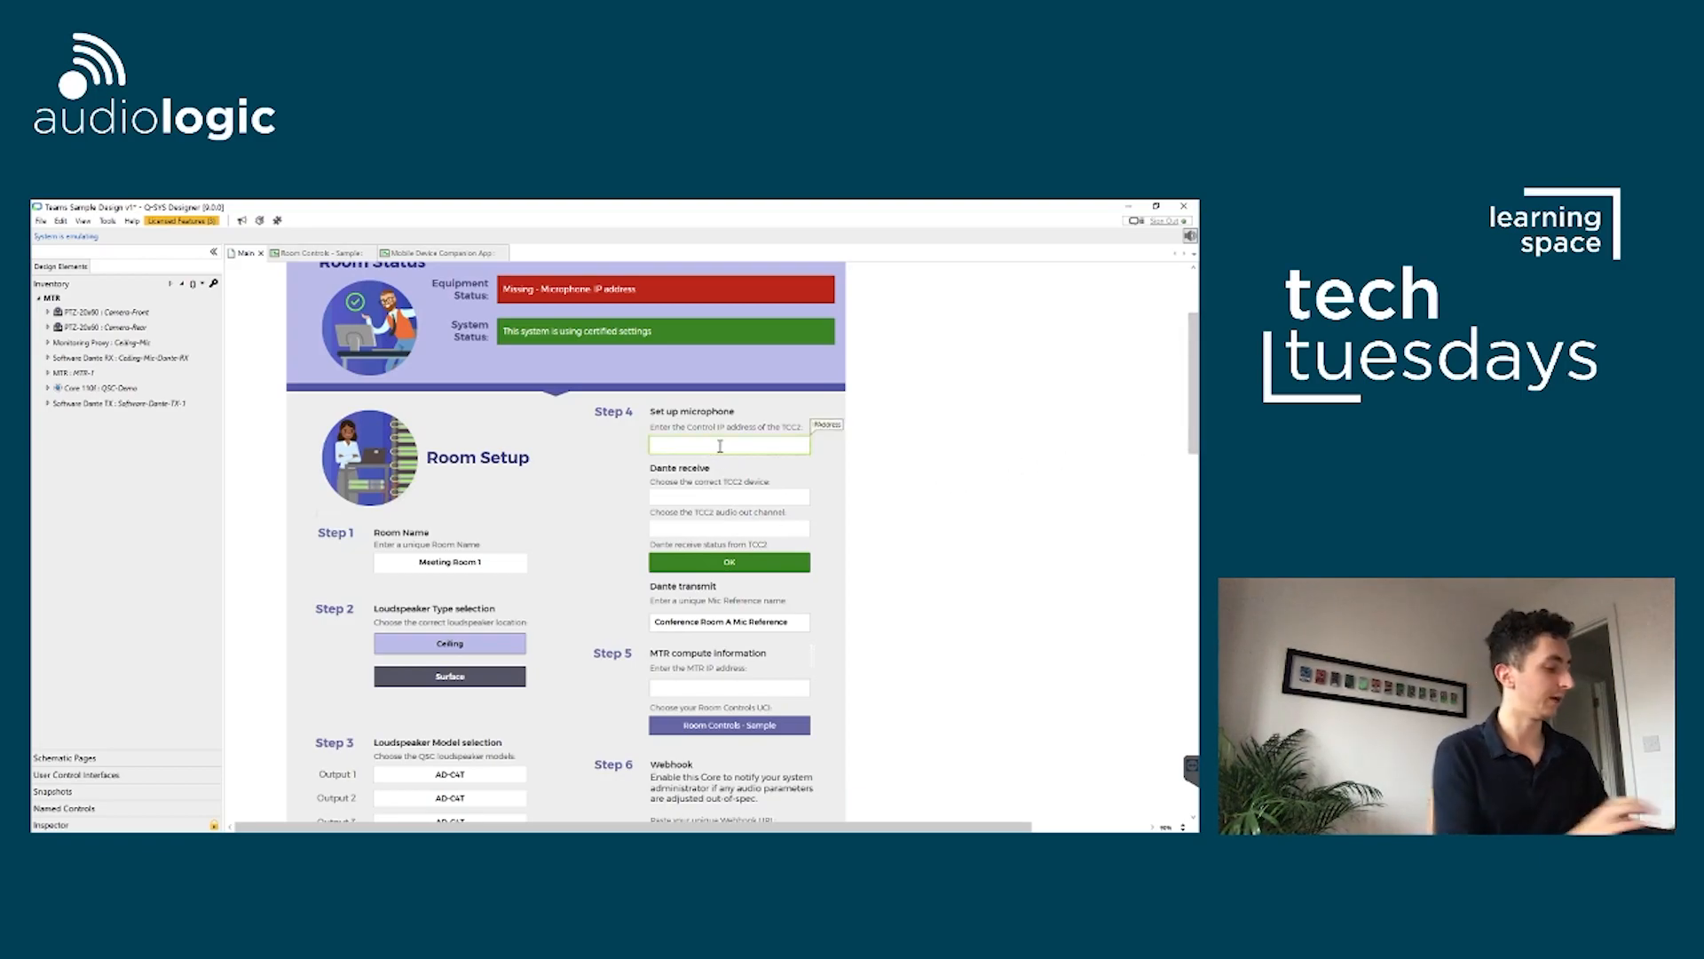
pyautogui.write('192.168')
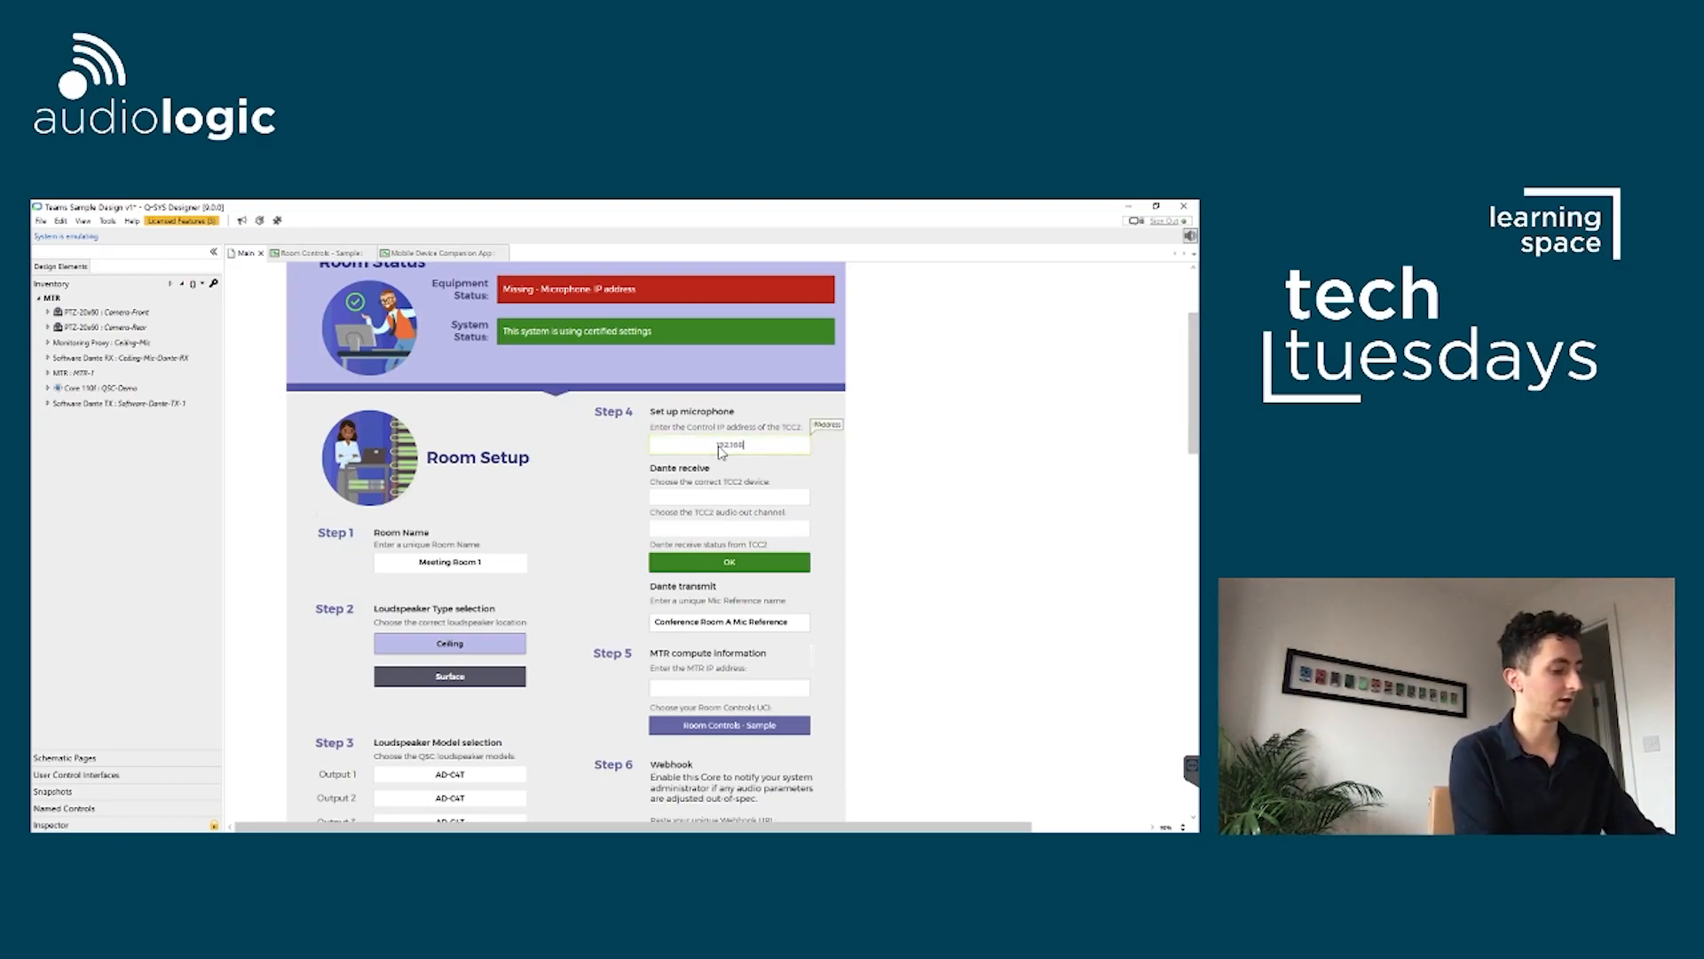
pyautogui.write('.0.100')
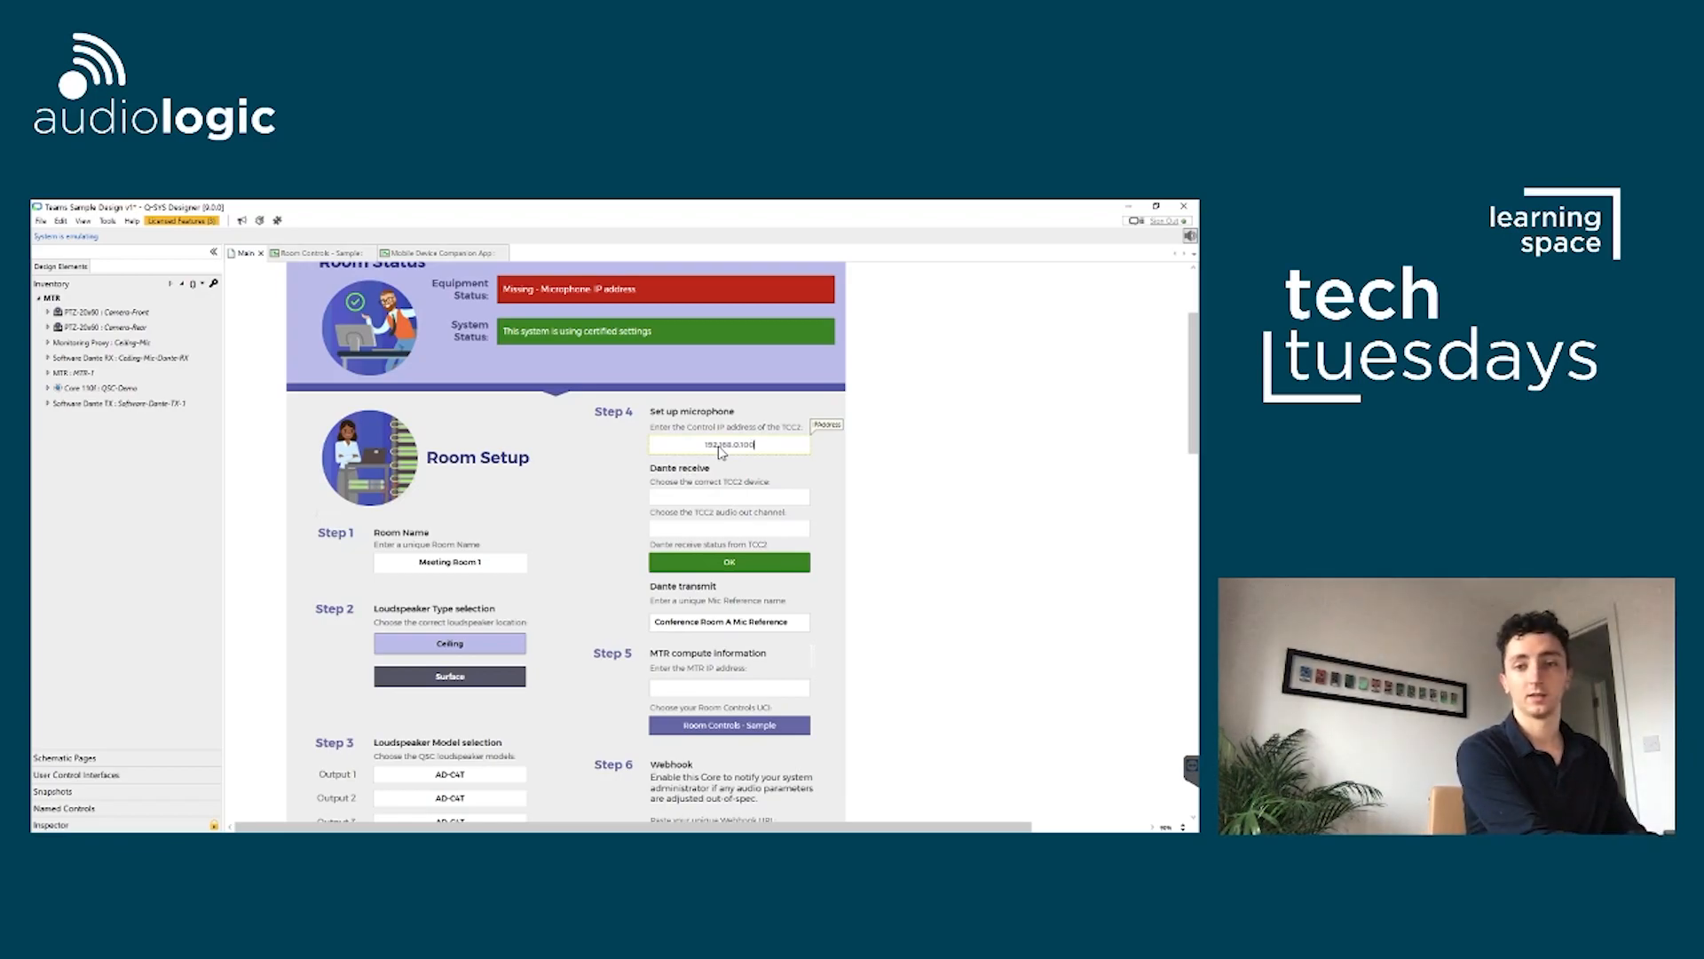
pyautogui.click(723, 503)
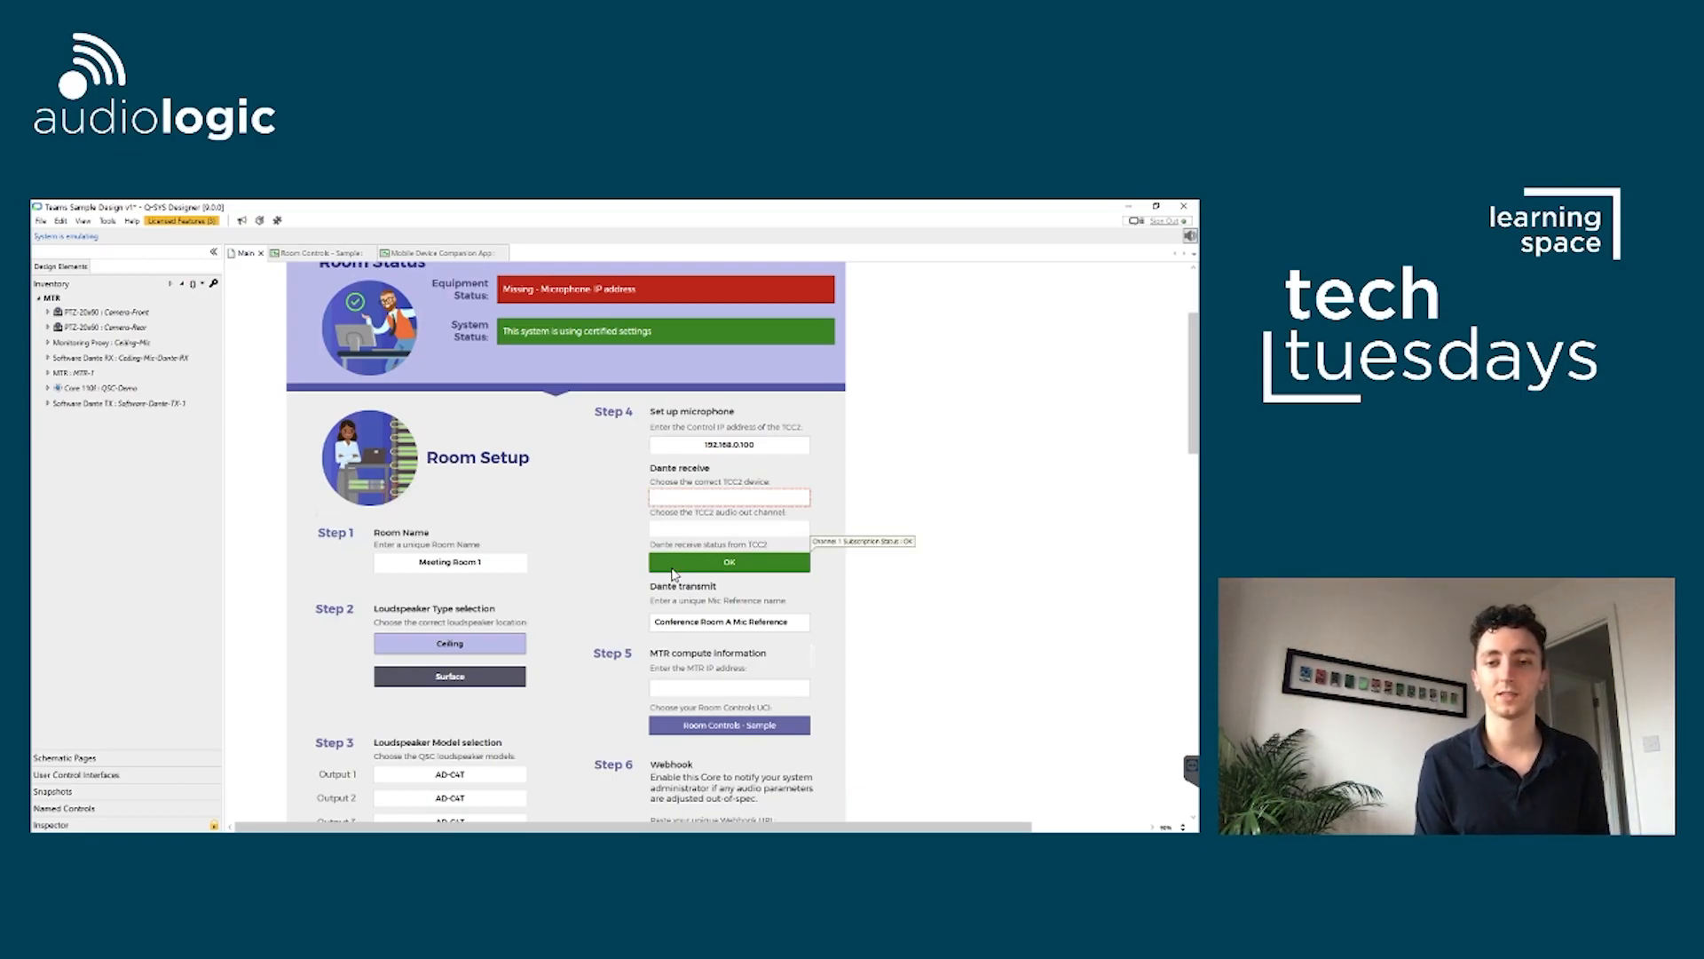
# - Set the Dante transmit mic reference name to MR1_Ref
pyautogui.click(689, 622)
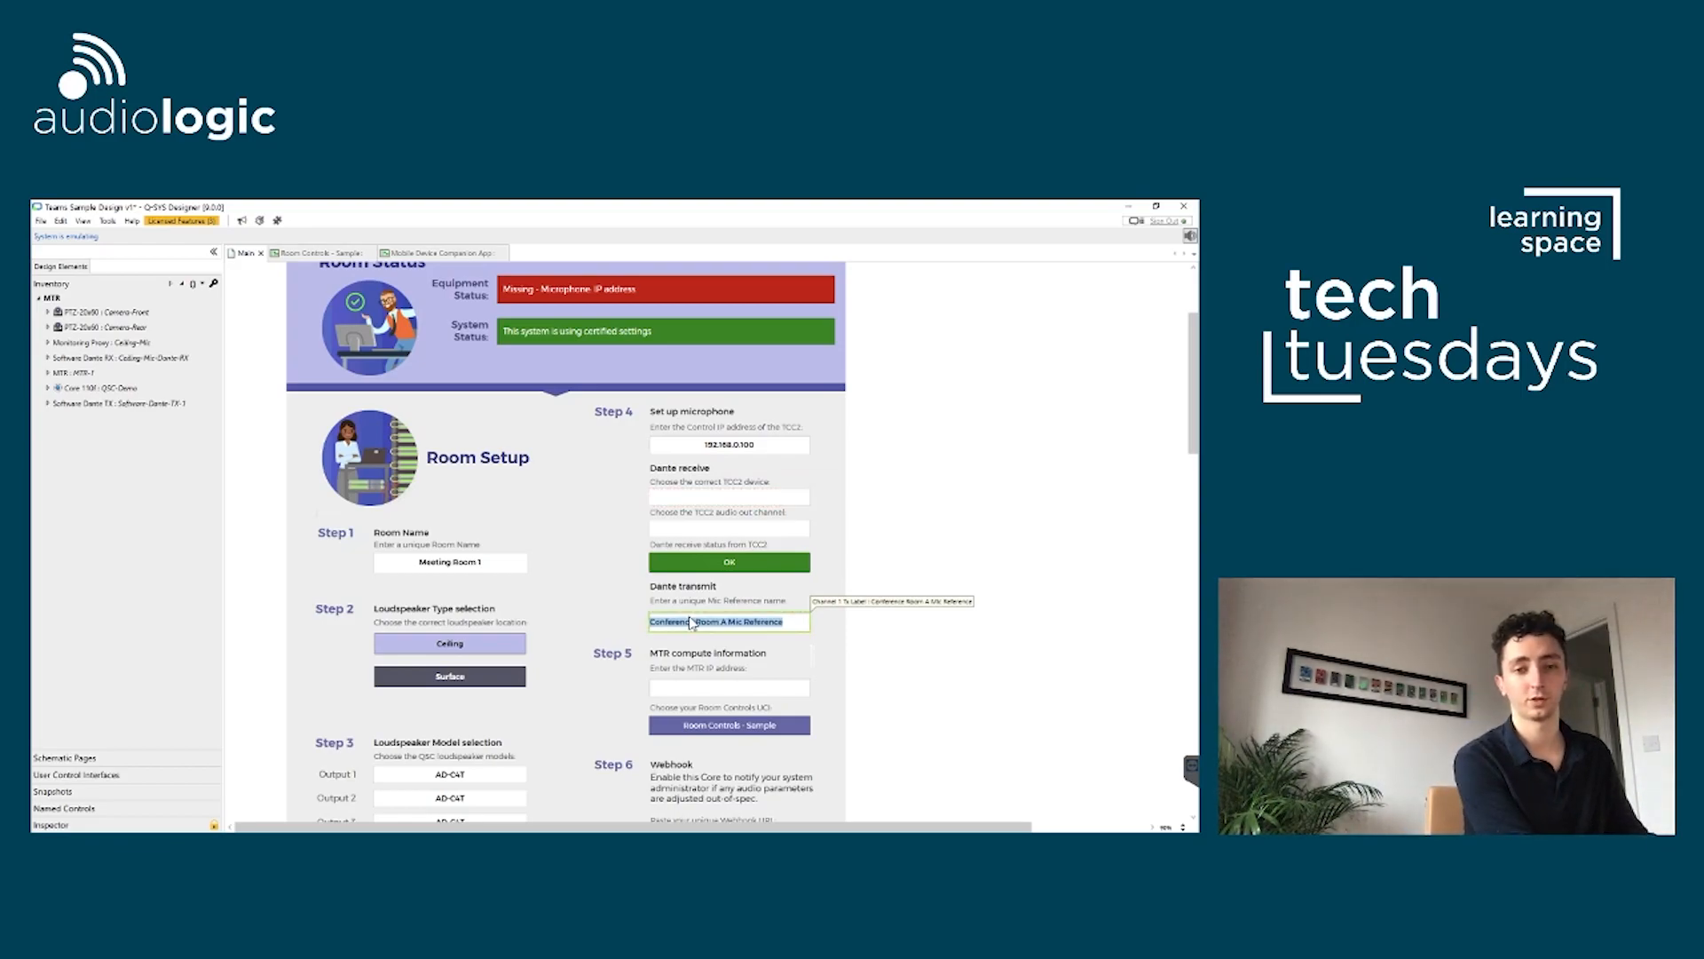
pyautogui.write('MR1 Ref')
pyautogui.press('Return')
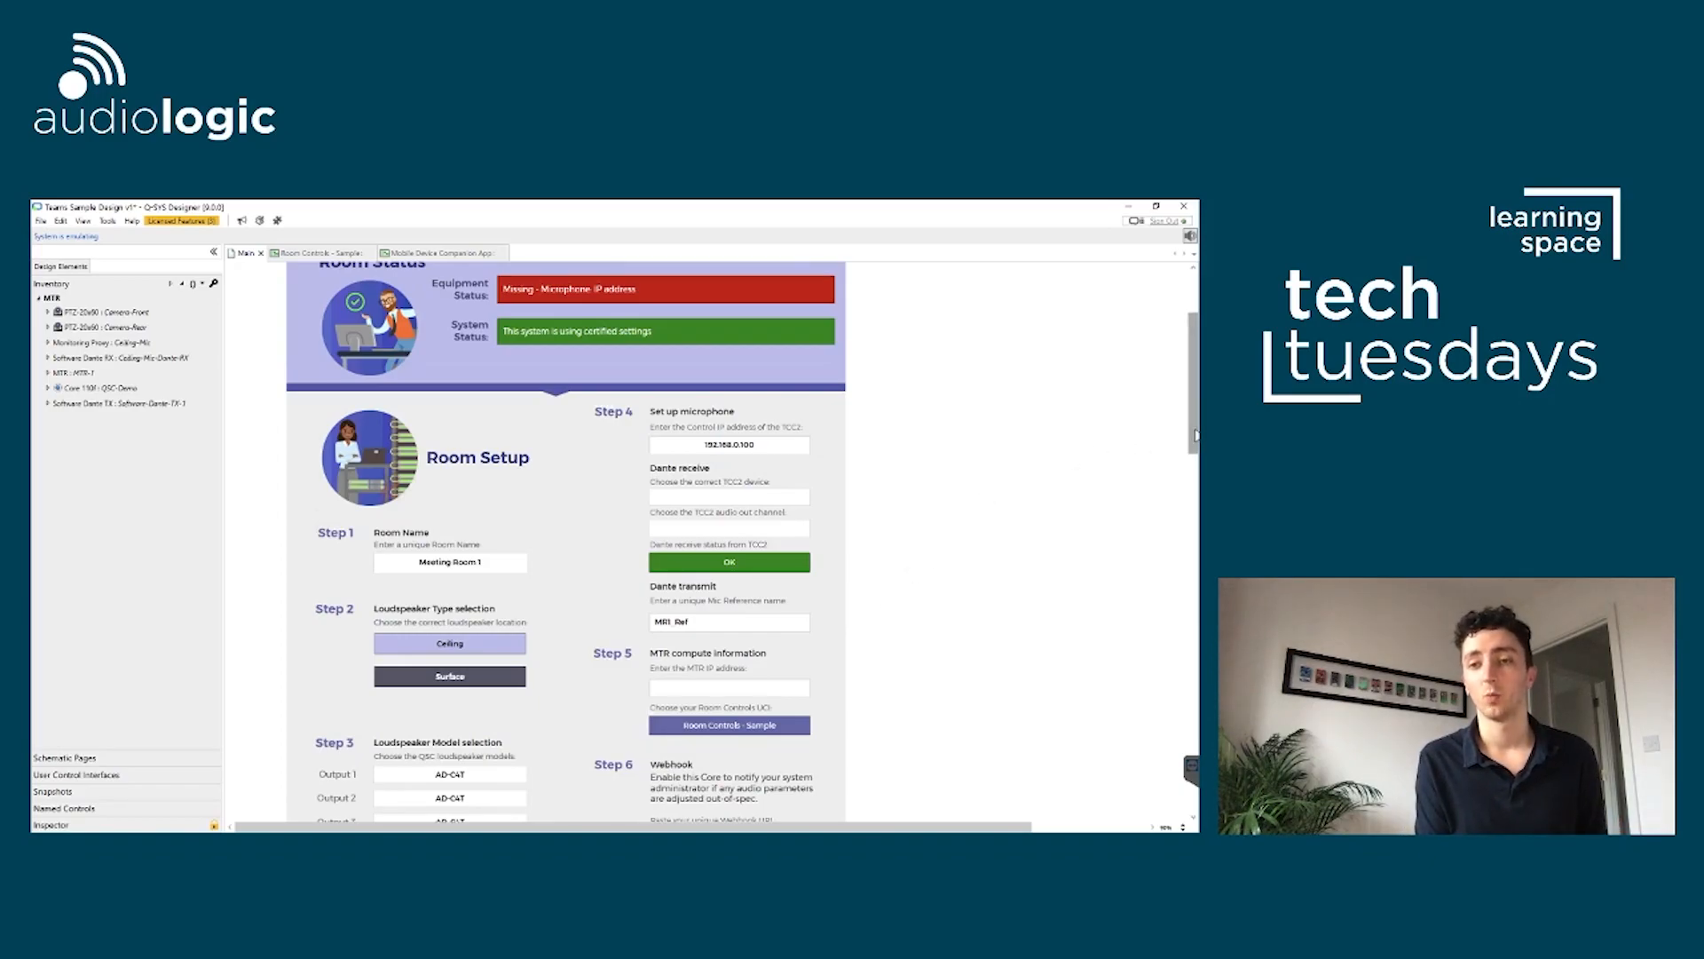
# - Review the remaining room setup steps and the Max Vol and In-Room NR pages of the Mobile Device Companion App interface
pyautogui.moveTo(1195, 416); pyautogui.dragTo(1183, 462)
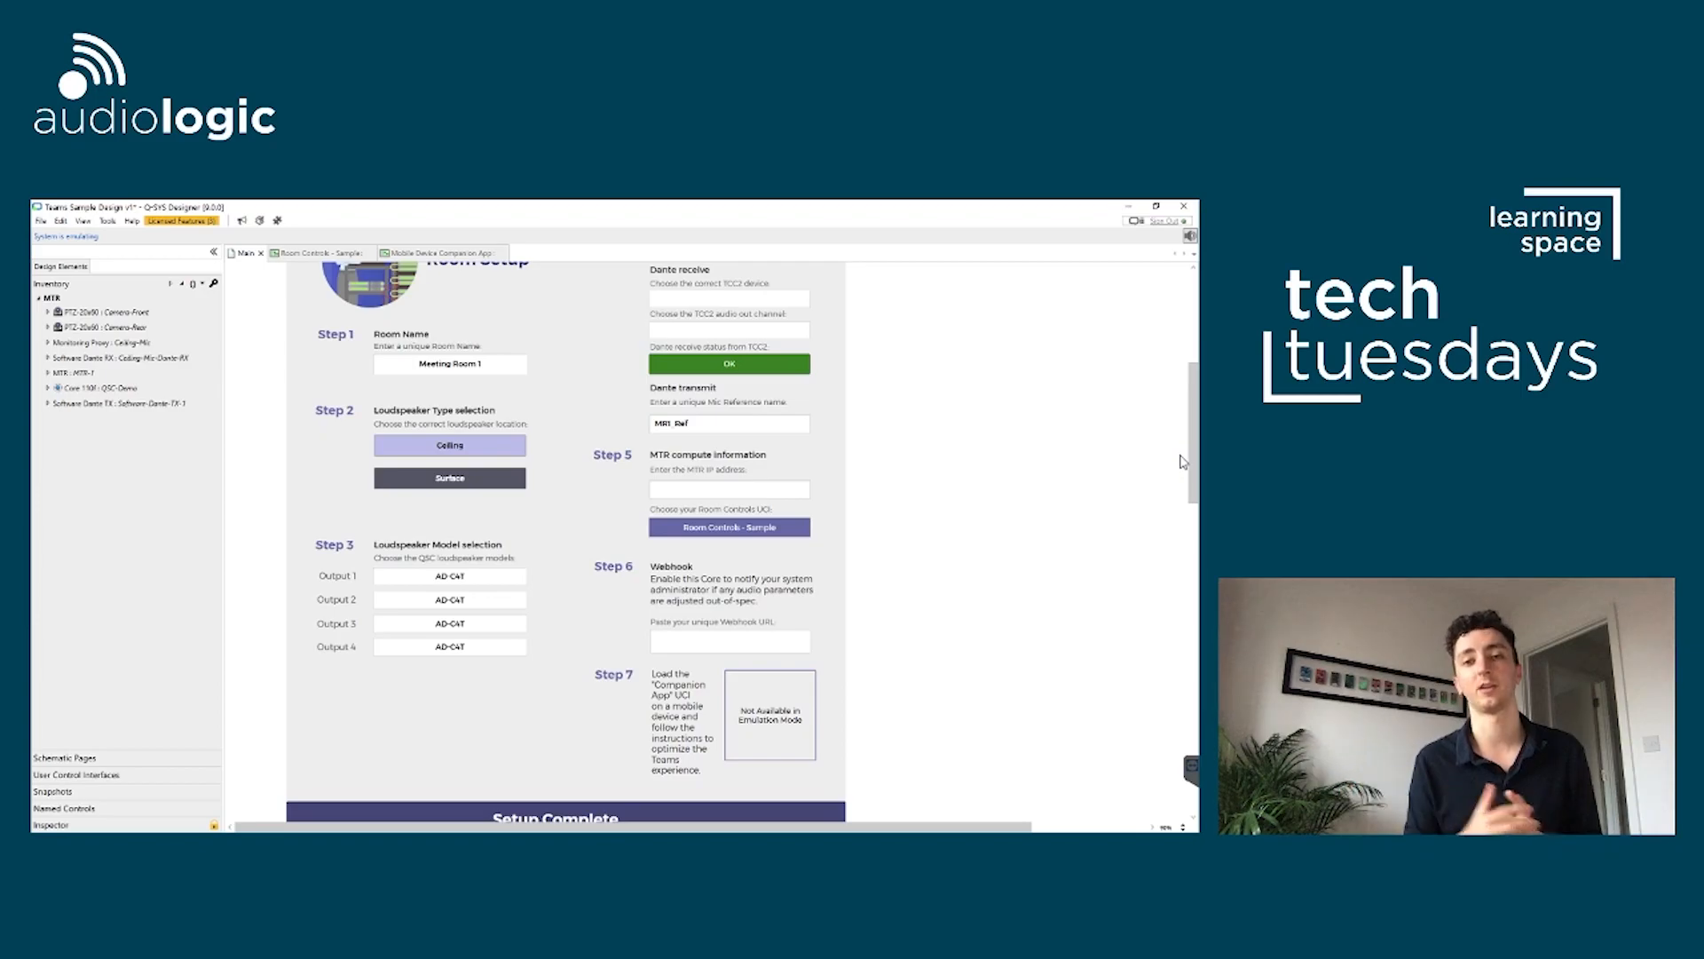
pyautogui.scroll(-1, 654, 519)
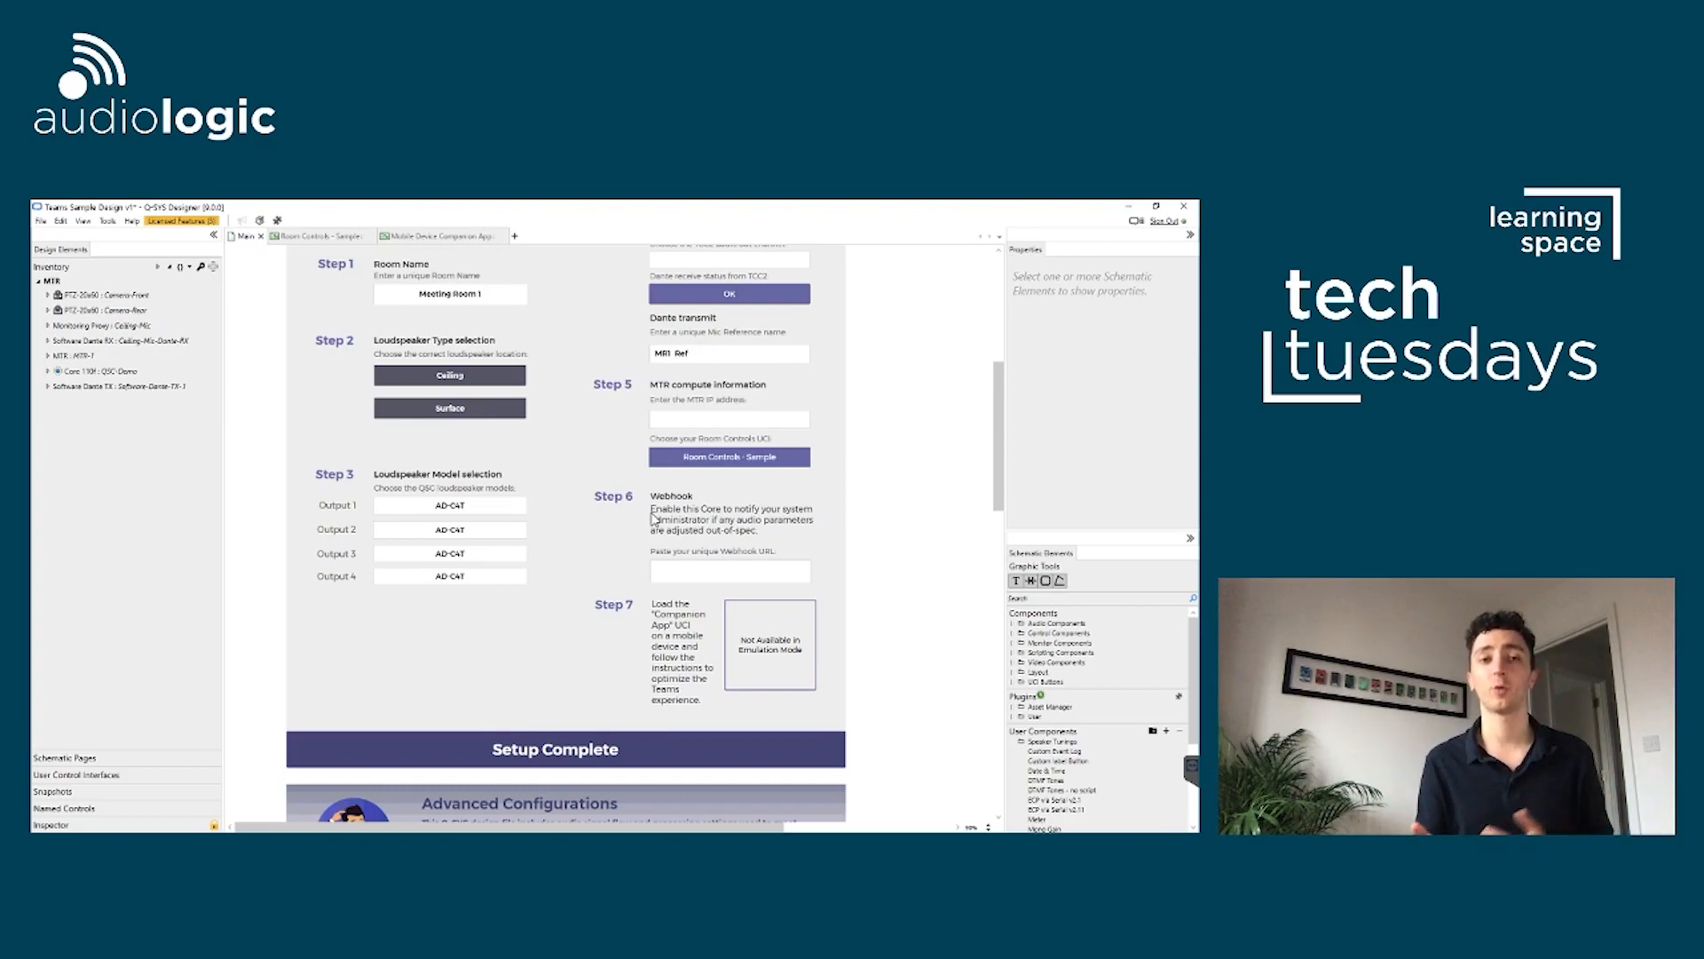
pyautogui.click(464, 238)
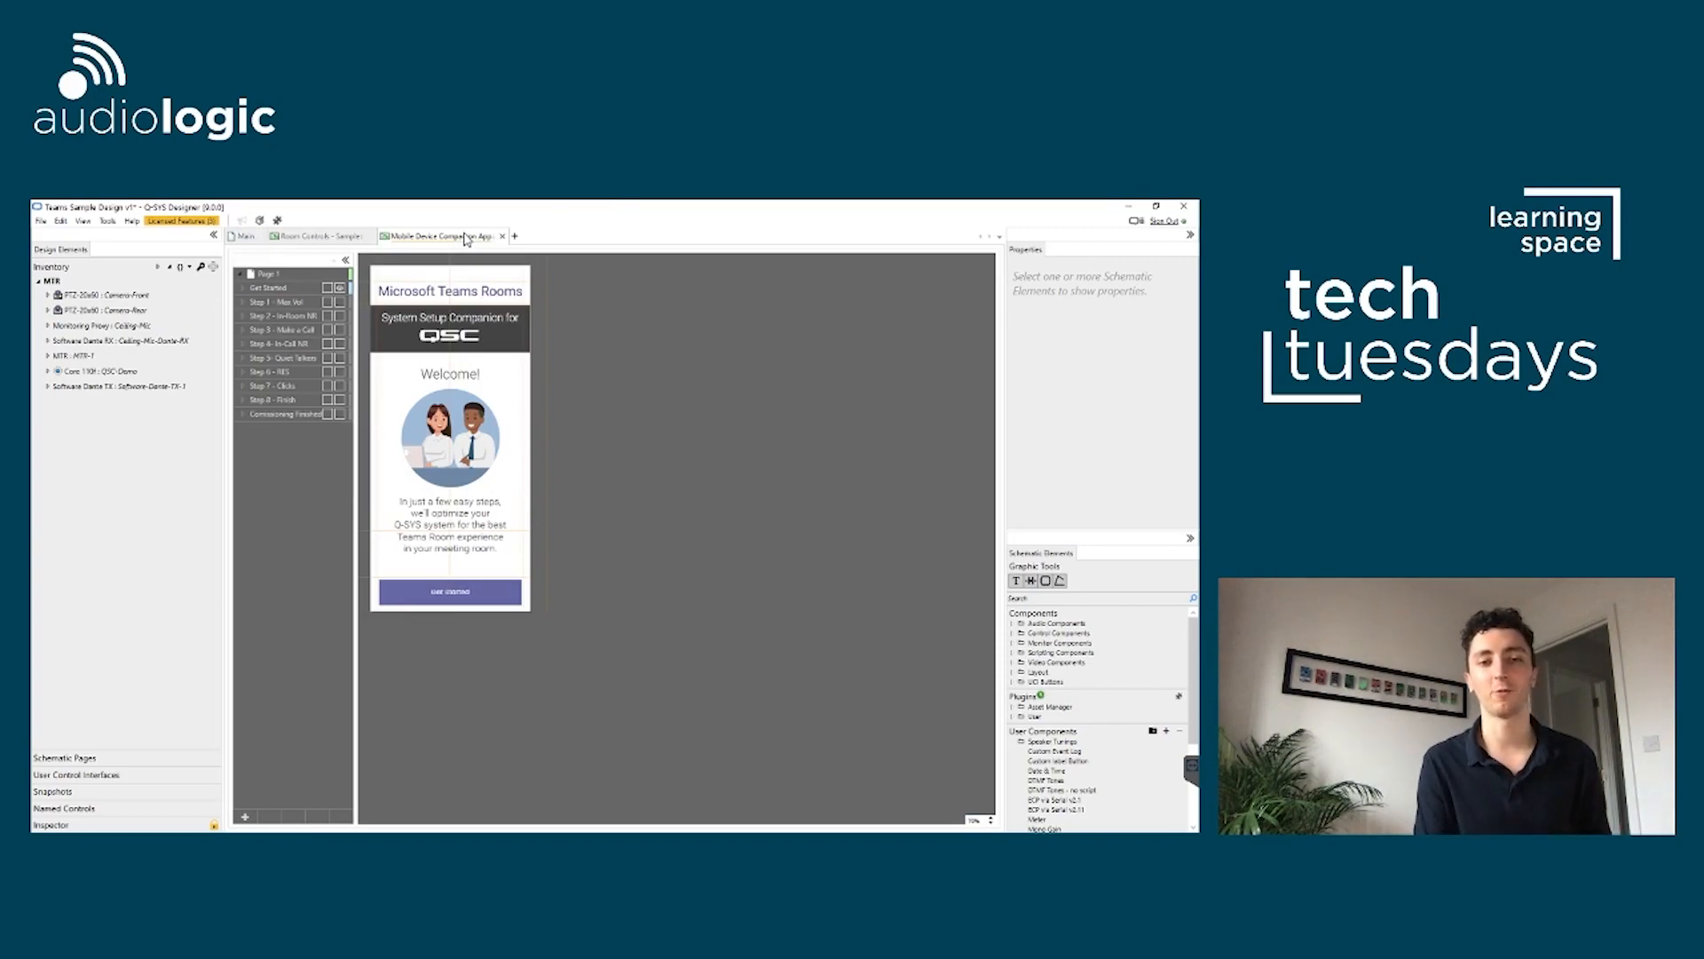
pyautogui.click(340, 303)
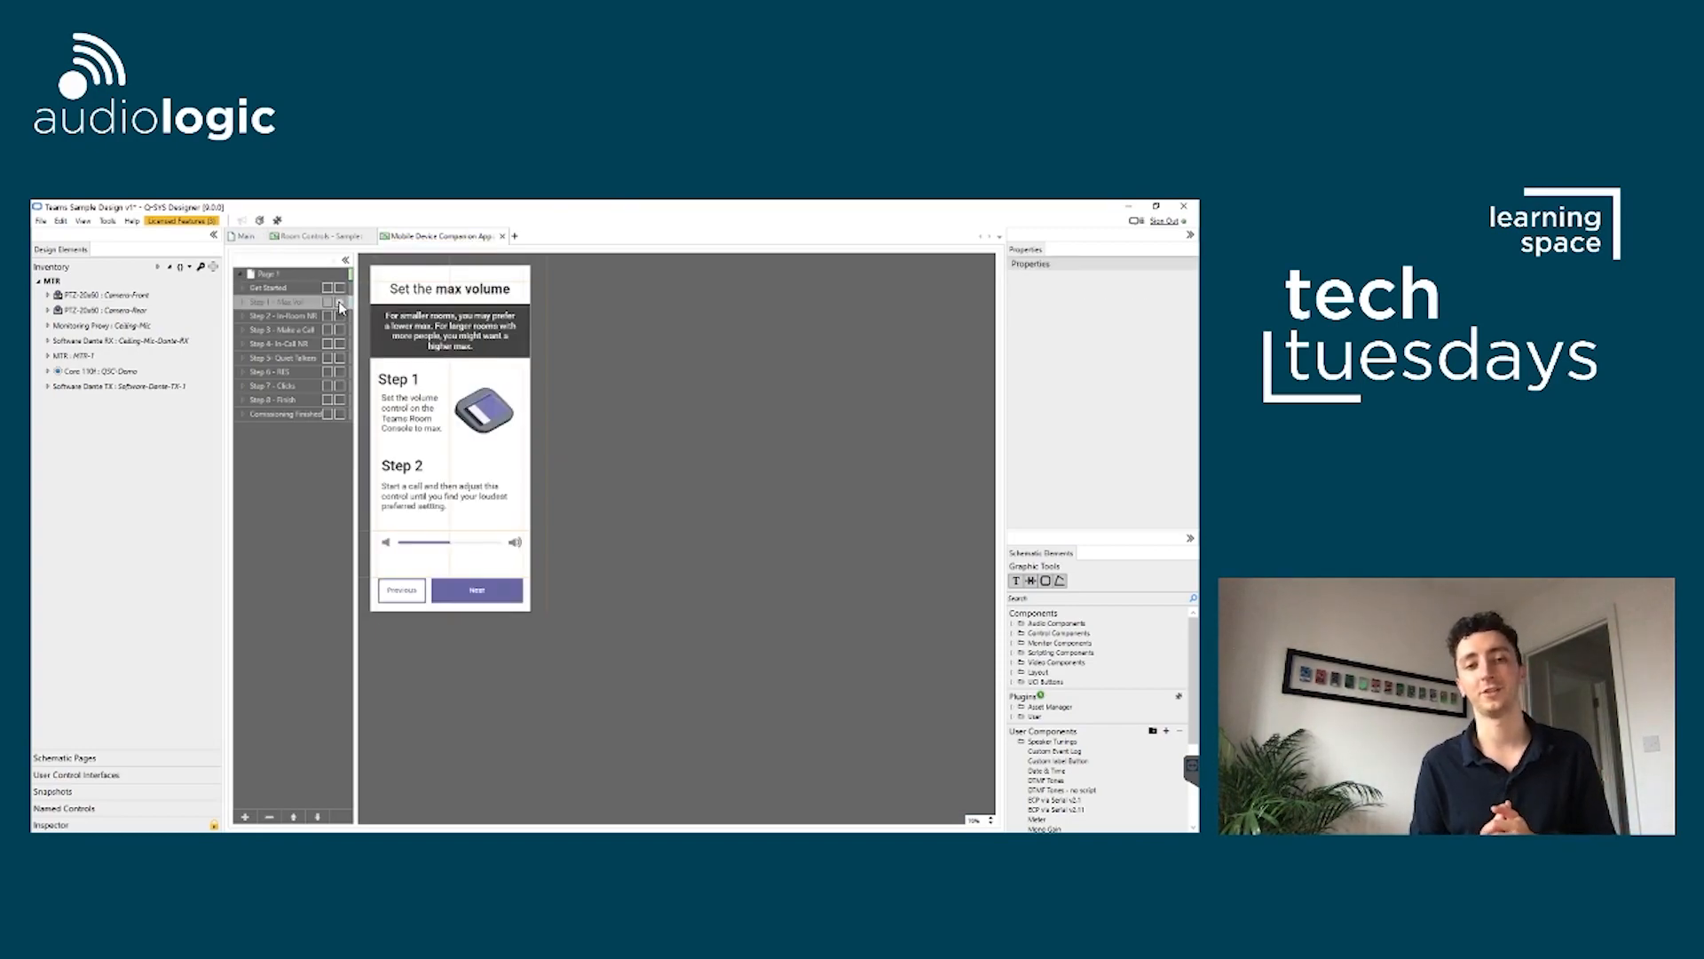
pyautogui.click(341, 317)
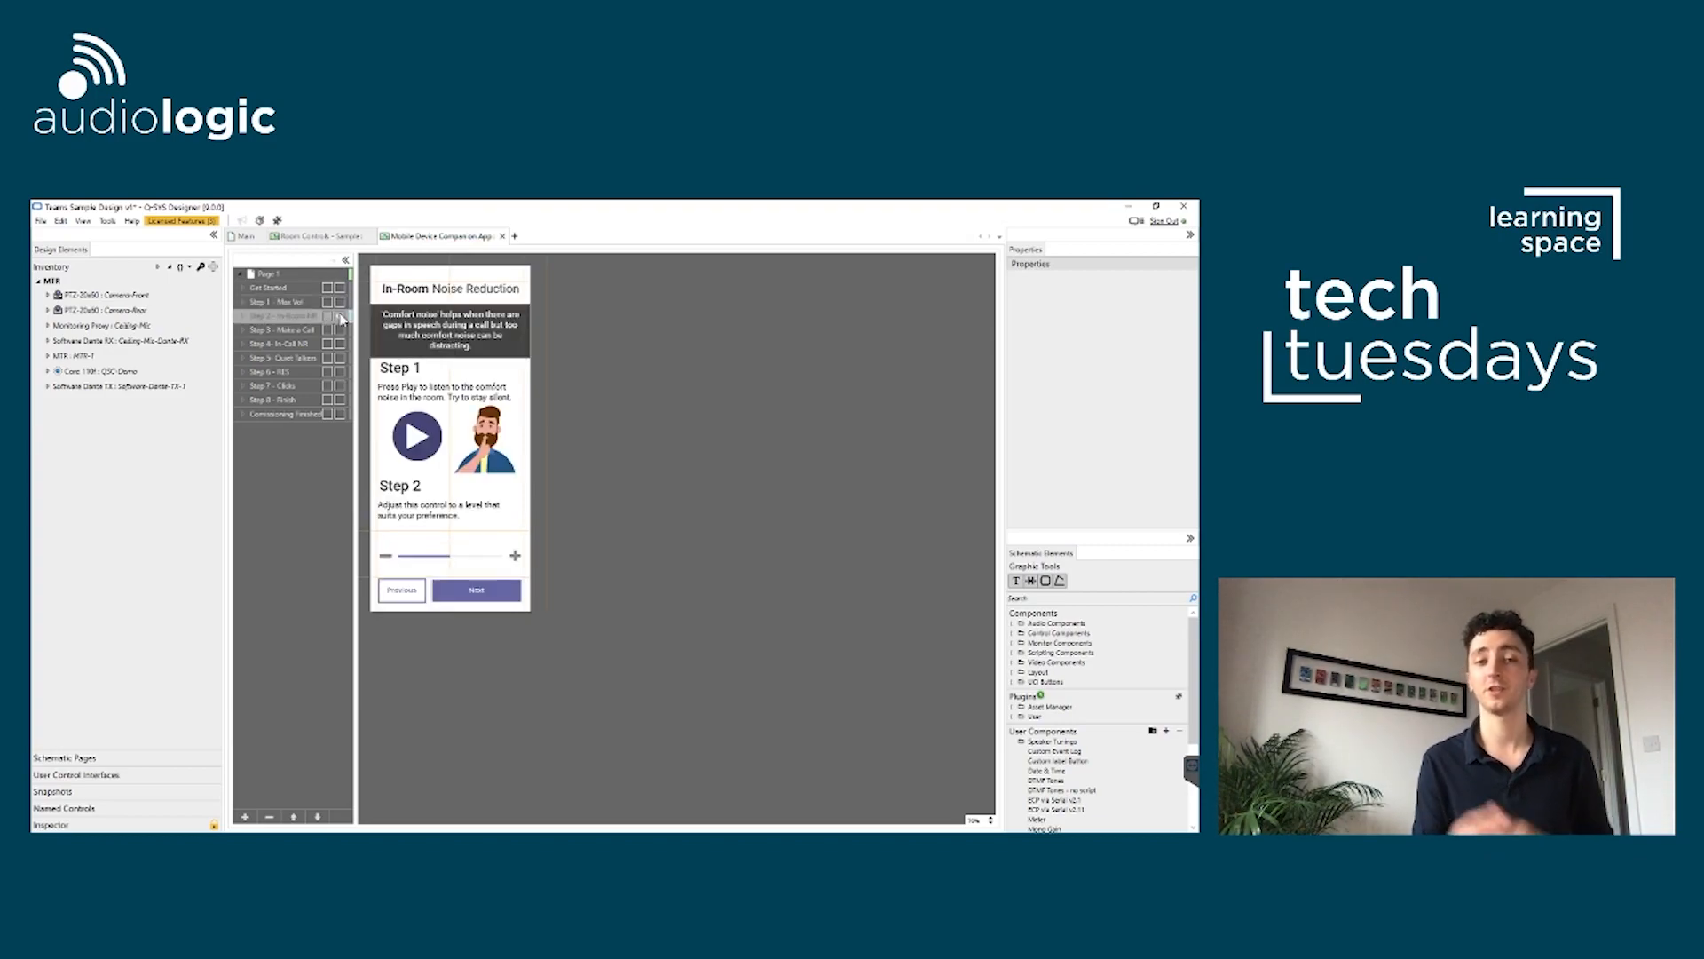
# - Review the companion app pages from Step 3 - Make a Call through Step 8 - Finish
pyautogui.click(340, 331)
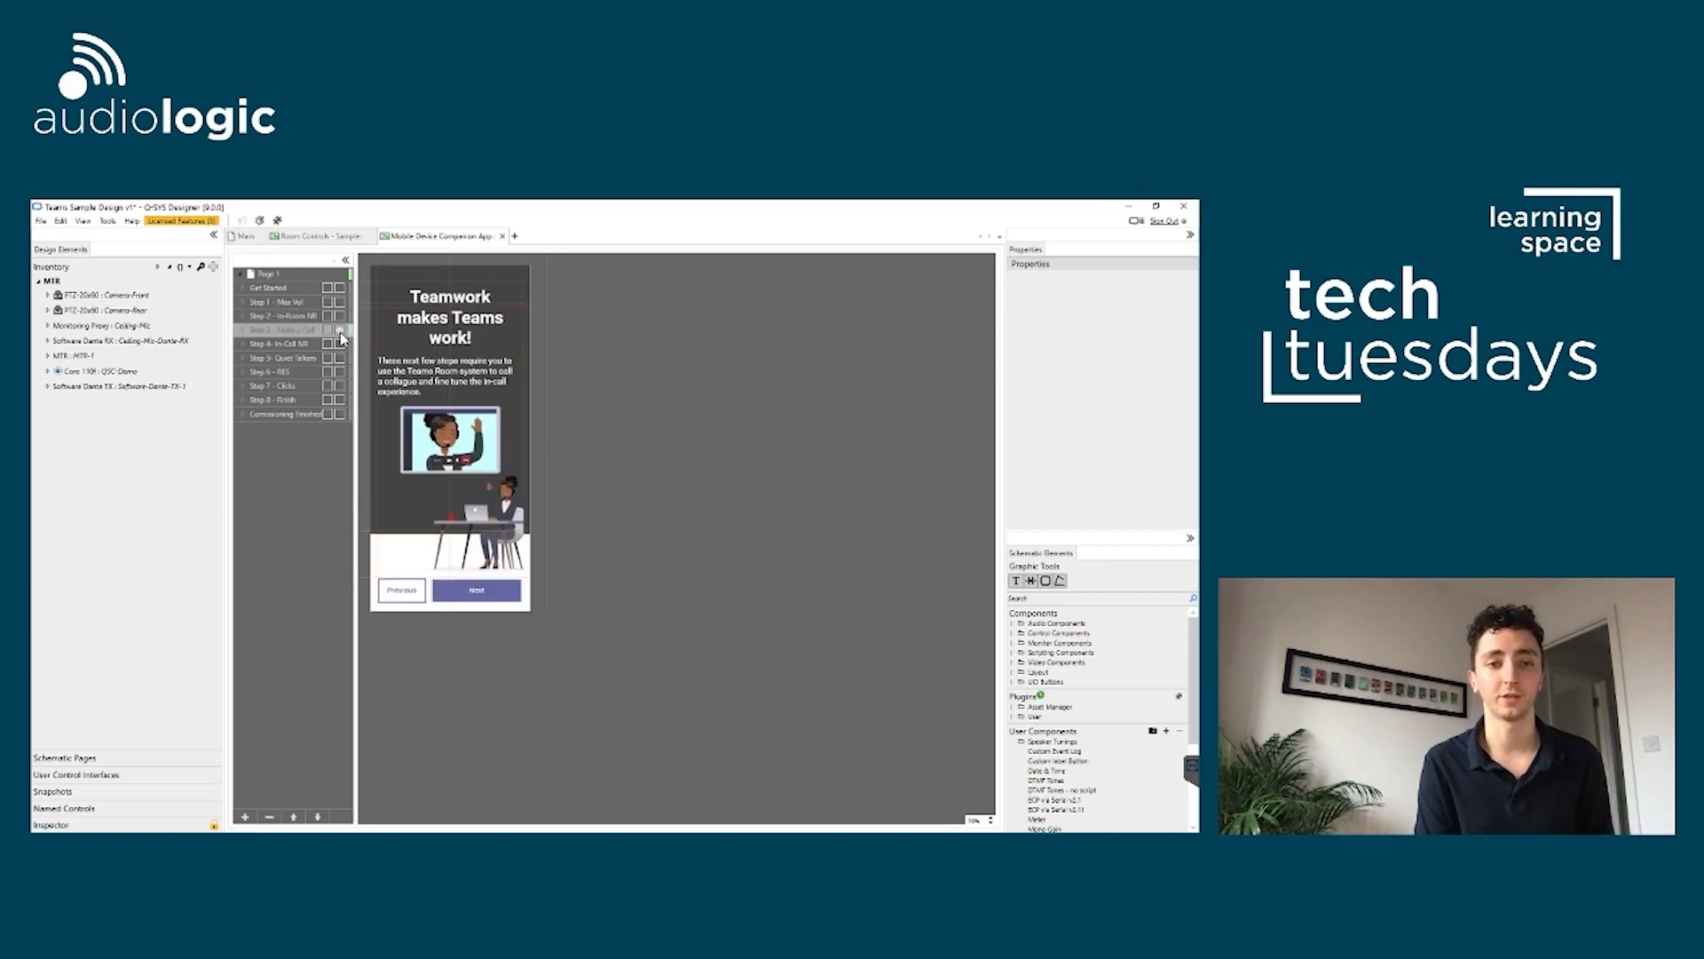
pyautogui.click(340, 343)
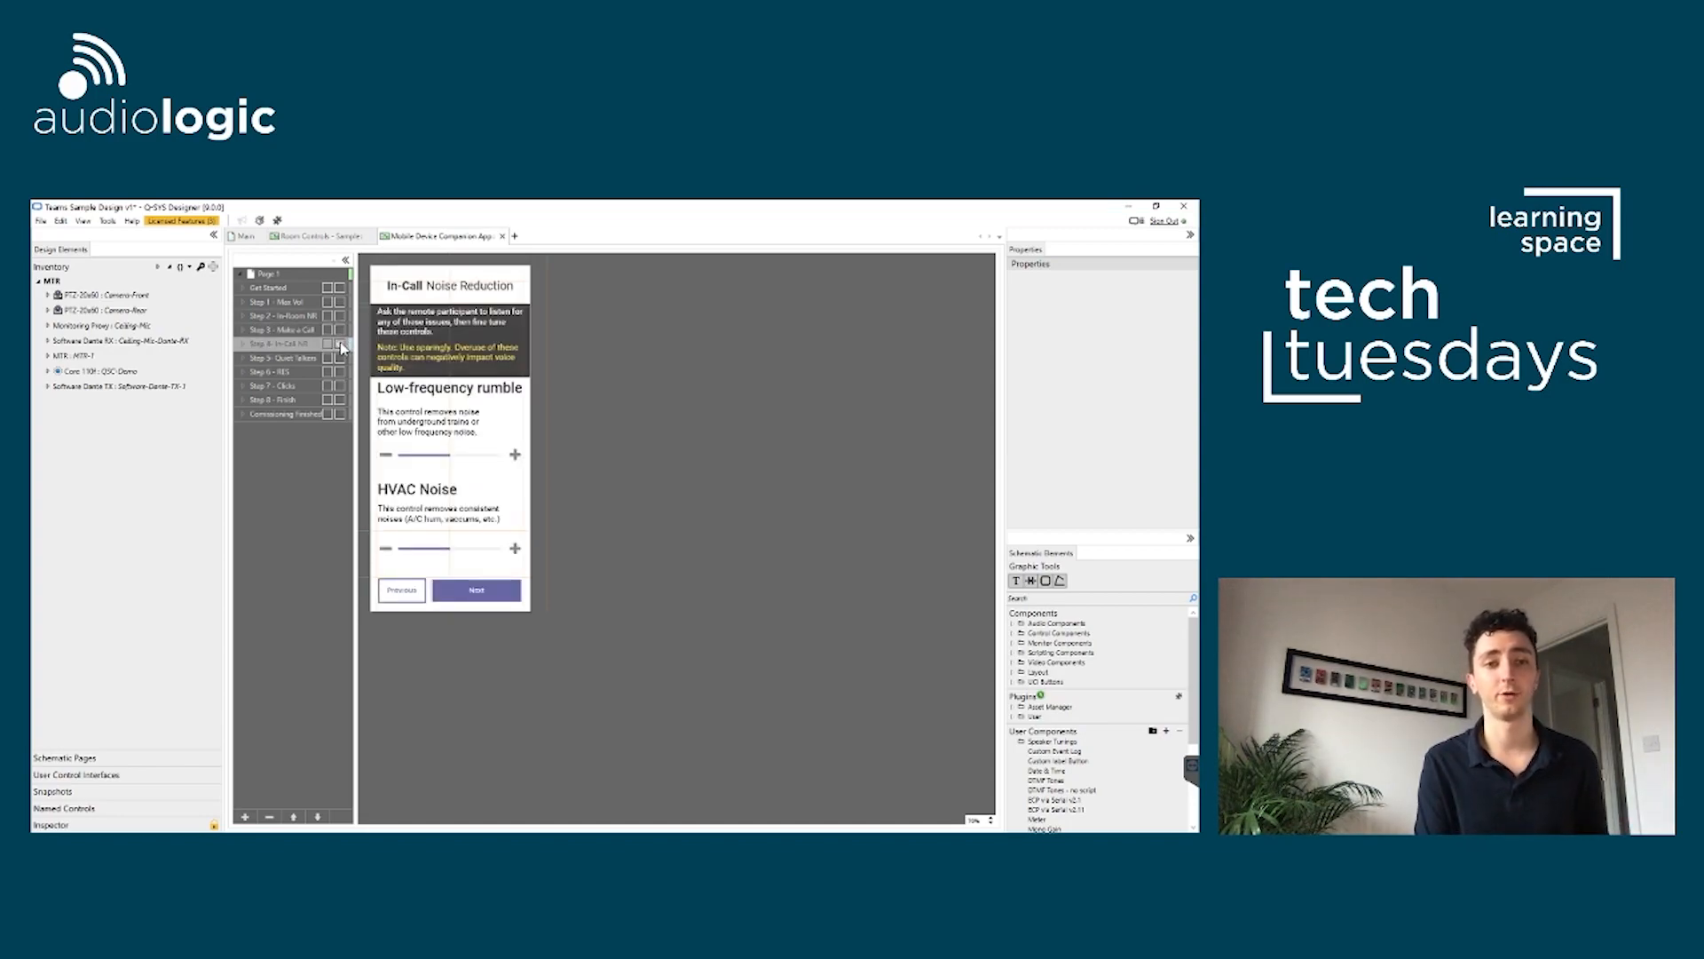
pyautogui.click(339, 356)
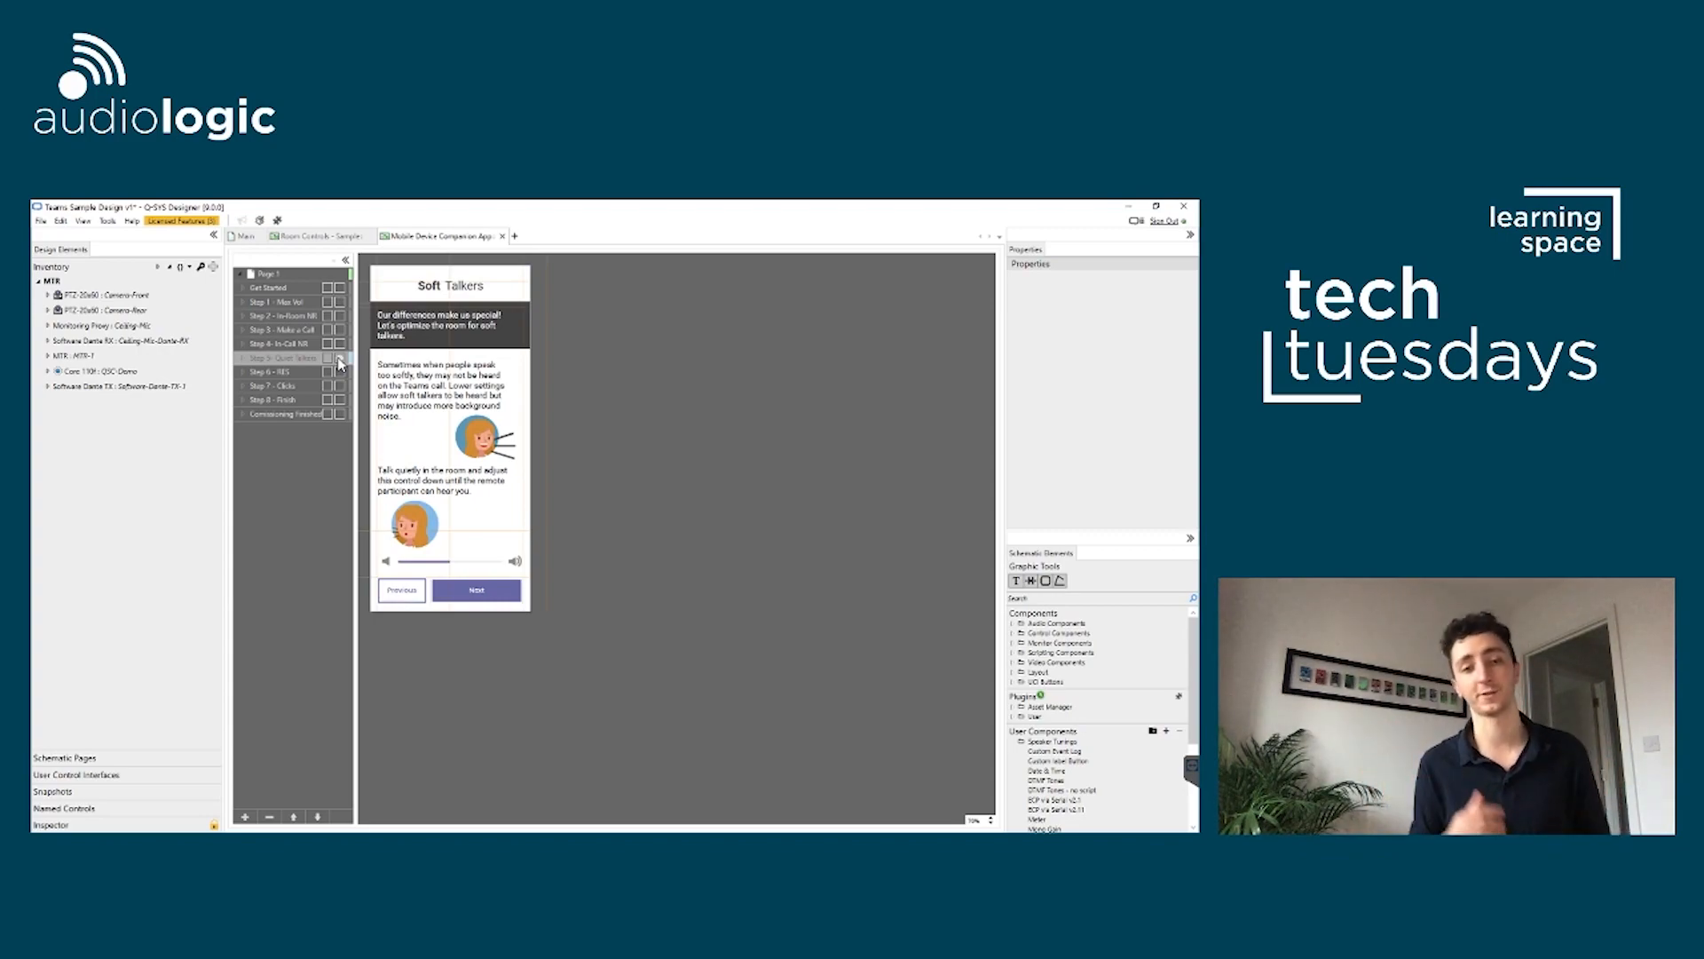
pyautogui.click(339, 373)
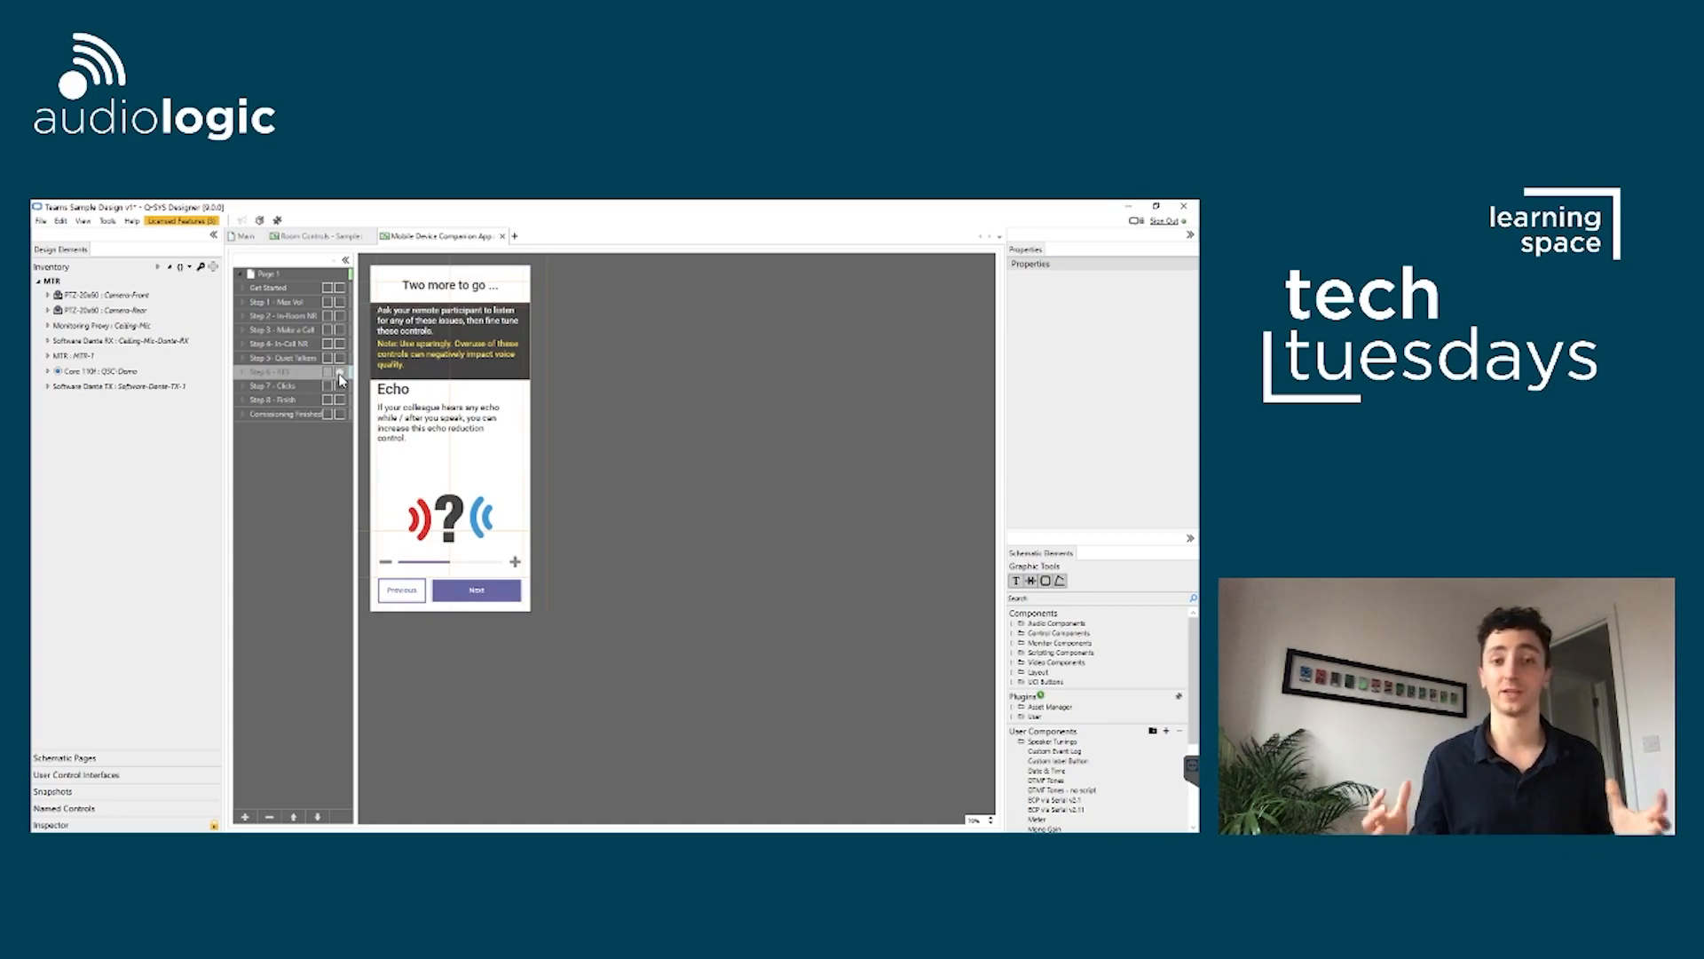
pyautogui.click(341, 386)
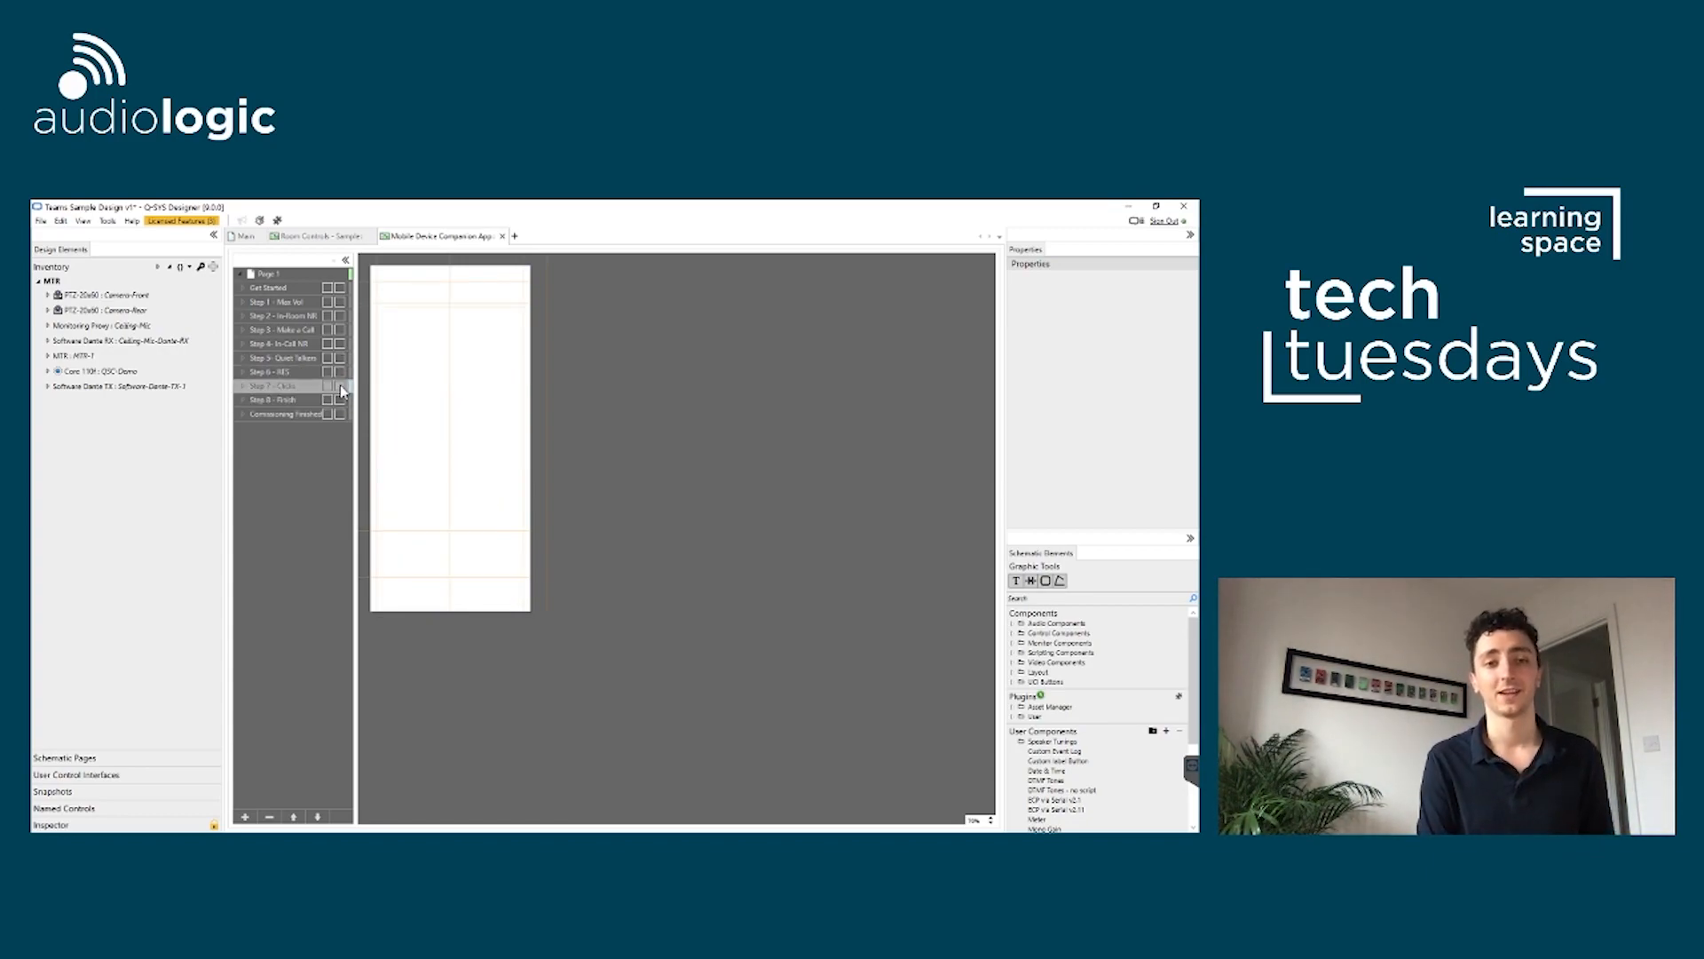
pyautogui.click(341, 399)
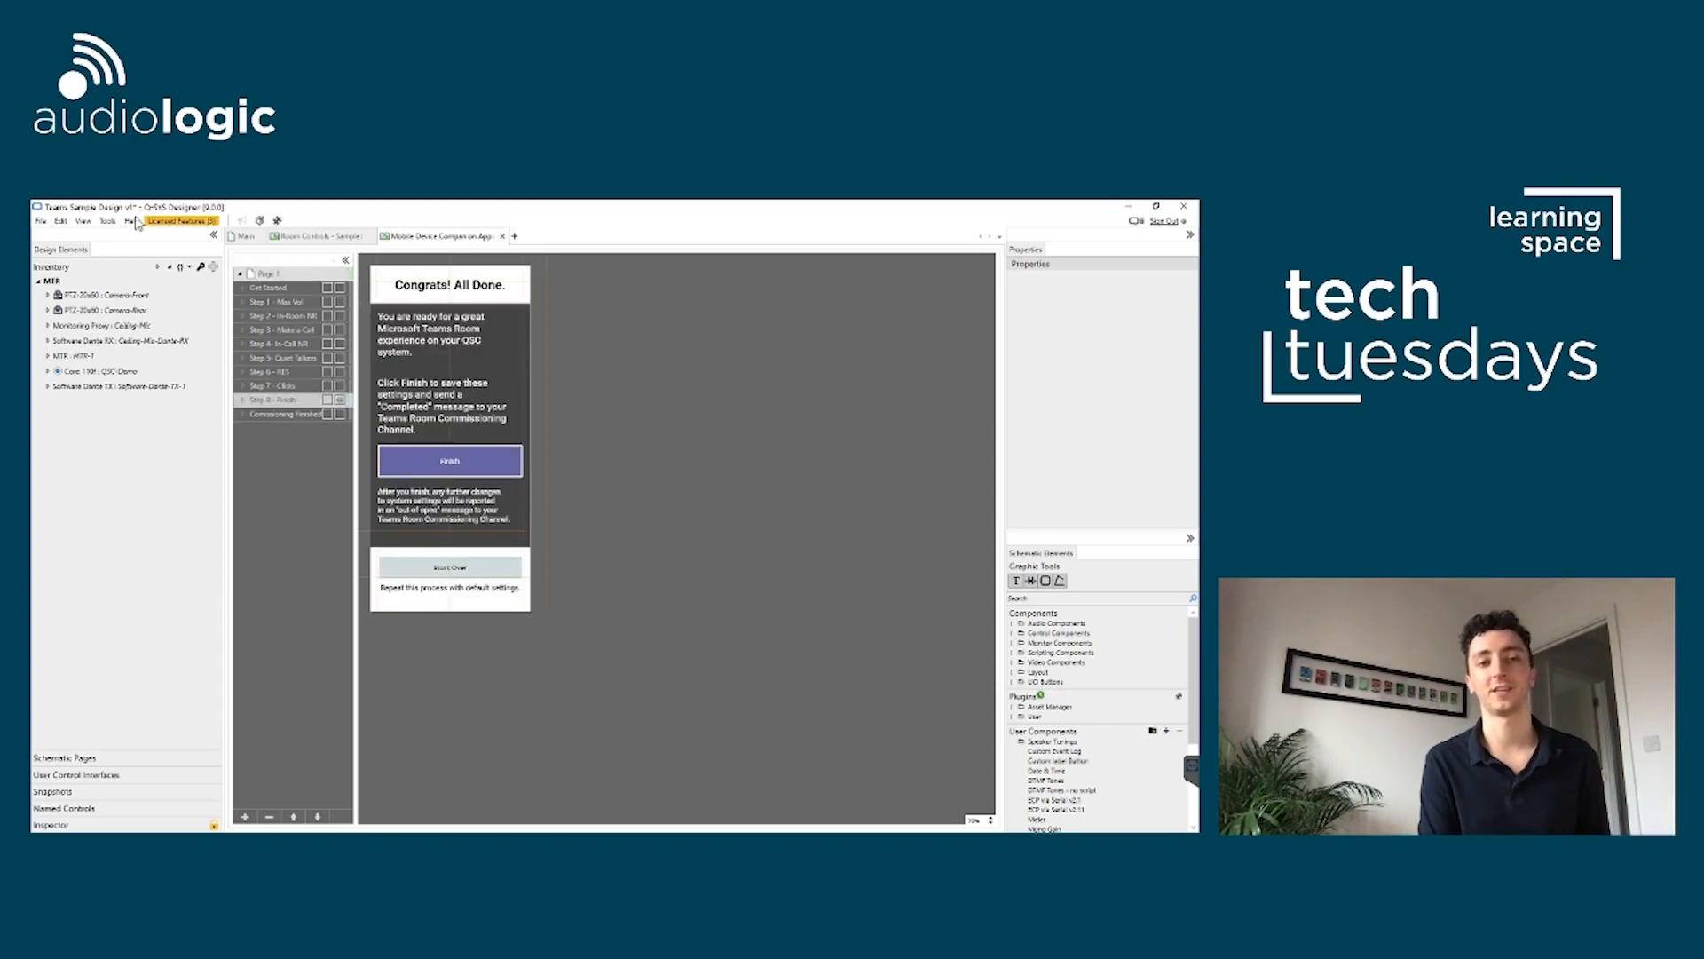
# - Run the Teams sample design in emulation mode and show the Room Status section of the Main schematic page
pyautogui.click(40, 220)
pyautogui.click(84, 324)
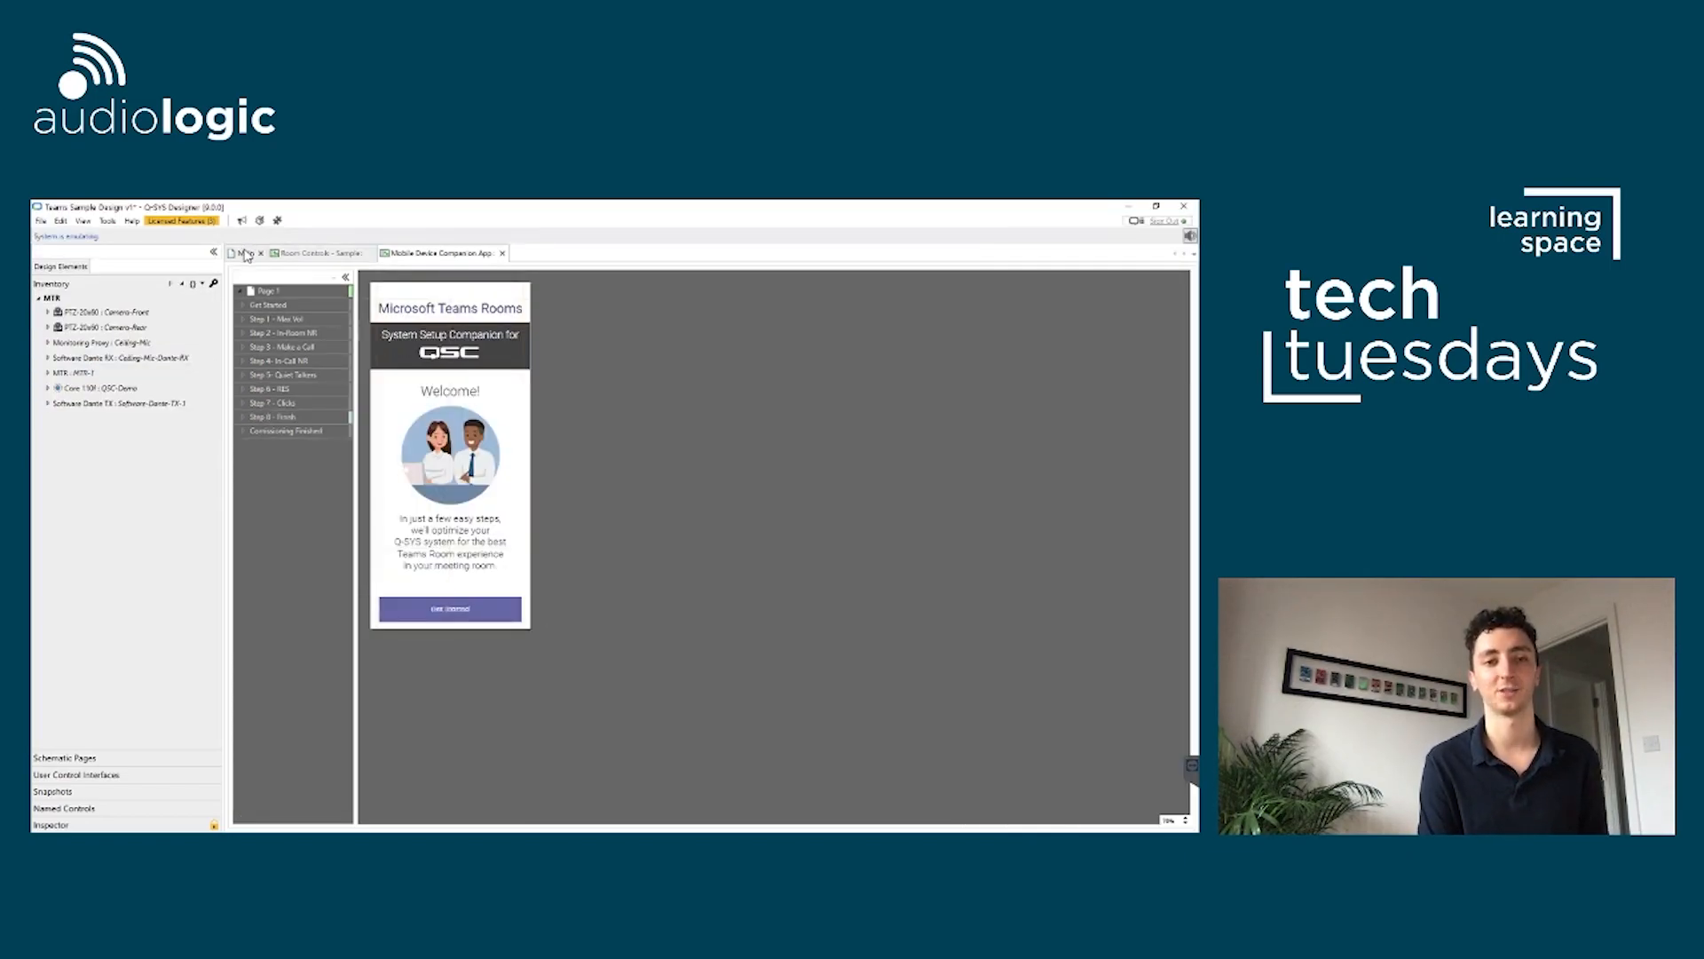
pyautogui.click(245, 253)
pyautogui.scroll(5, 447, 499)
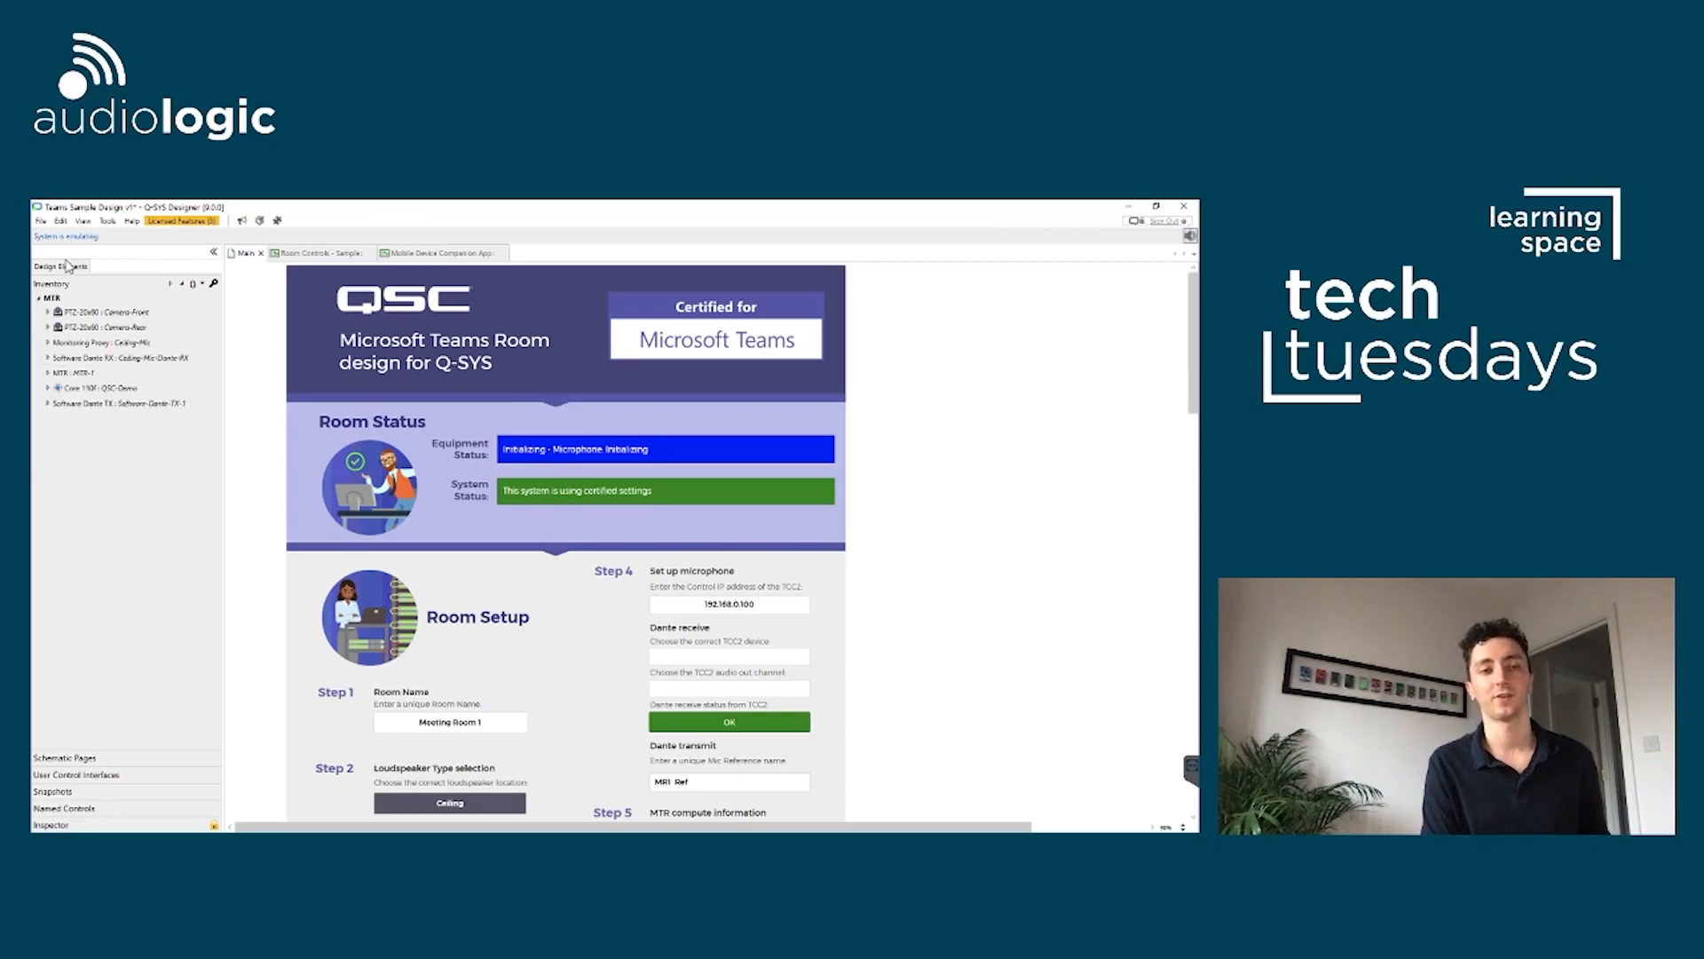
# - Select BoardroomCore as the core to load and connect from, and switch to the already open Boardroom design window
pyautogui.click(42, 221)
pyautogui.click(115, 338)
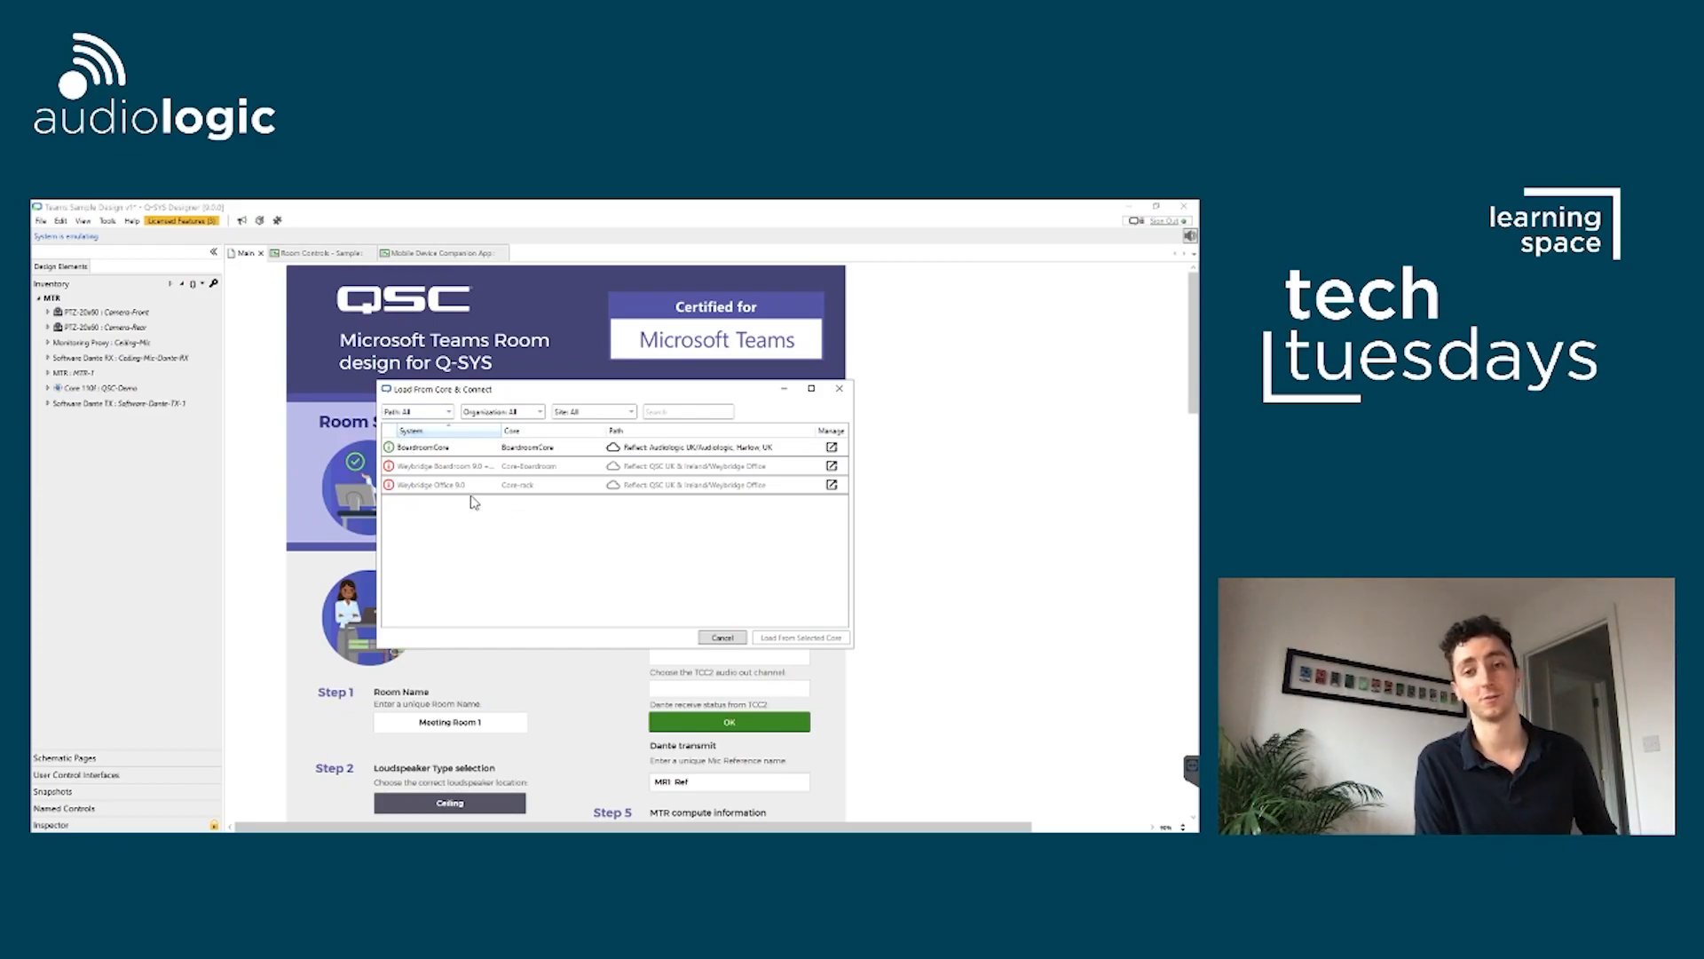
pyautogui.click(455, 448)
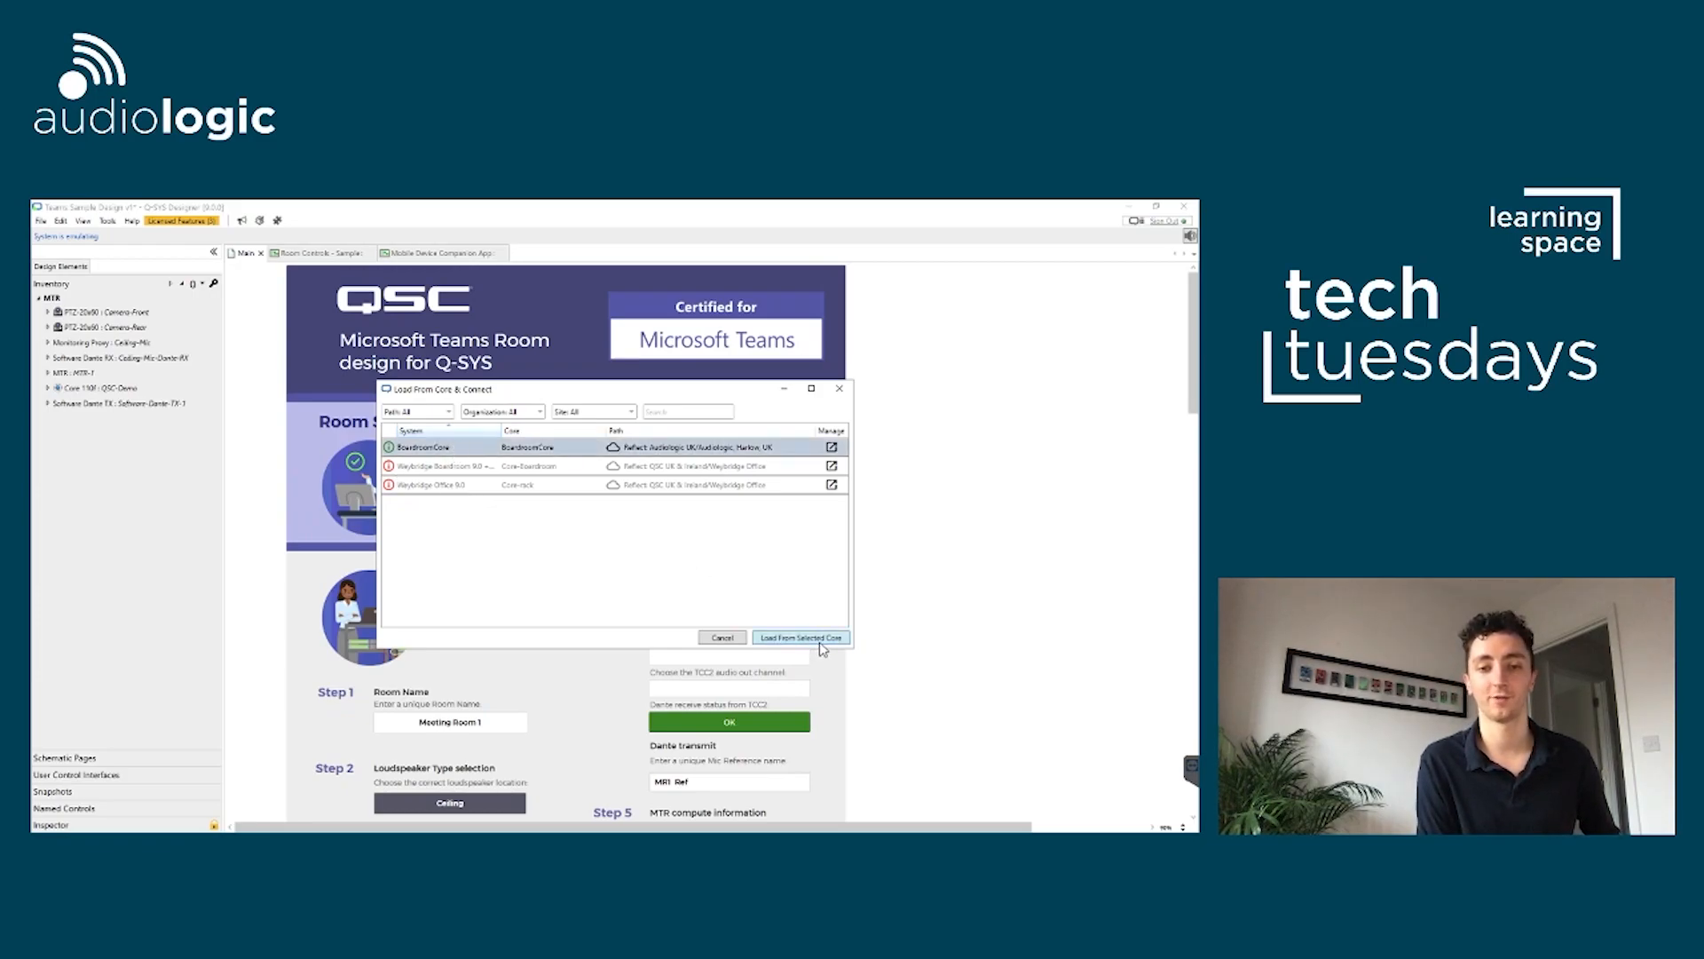
pyautogui.click(607, 839)
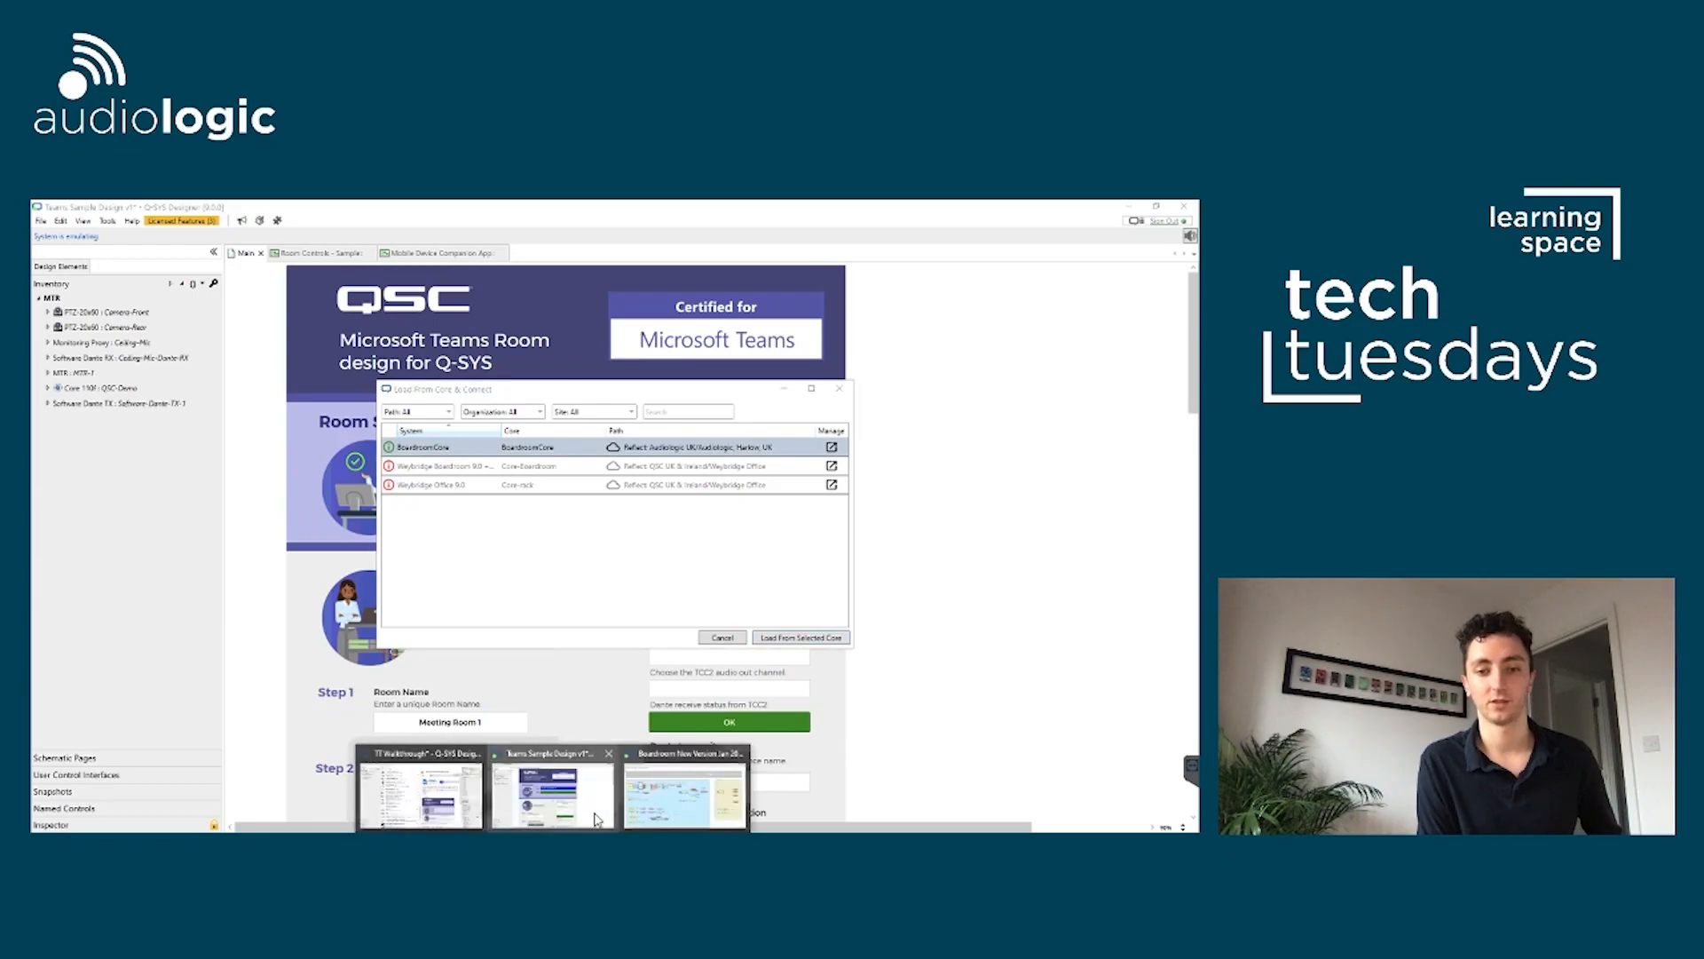
pyautogui.click(675, 804)
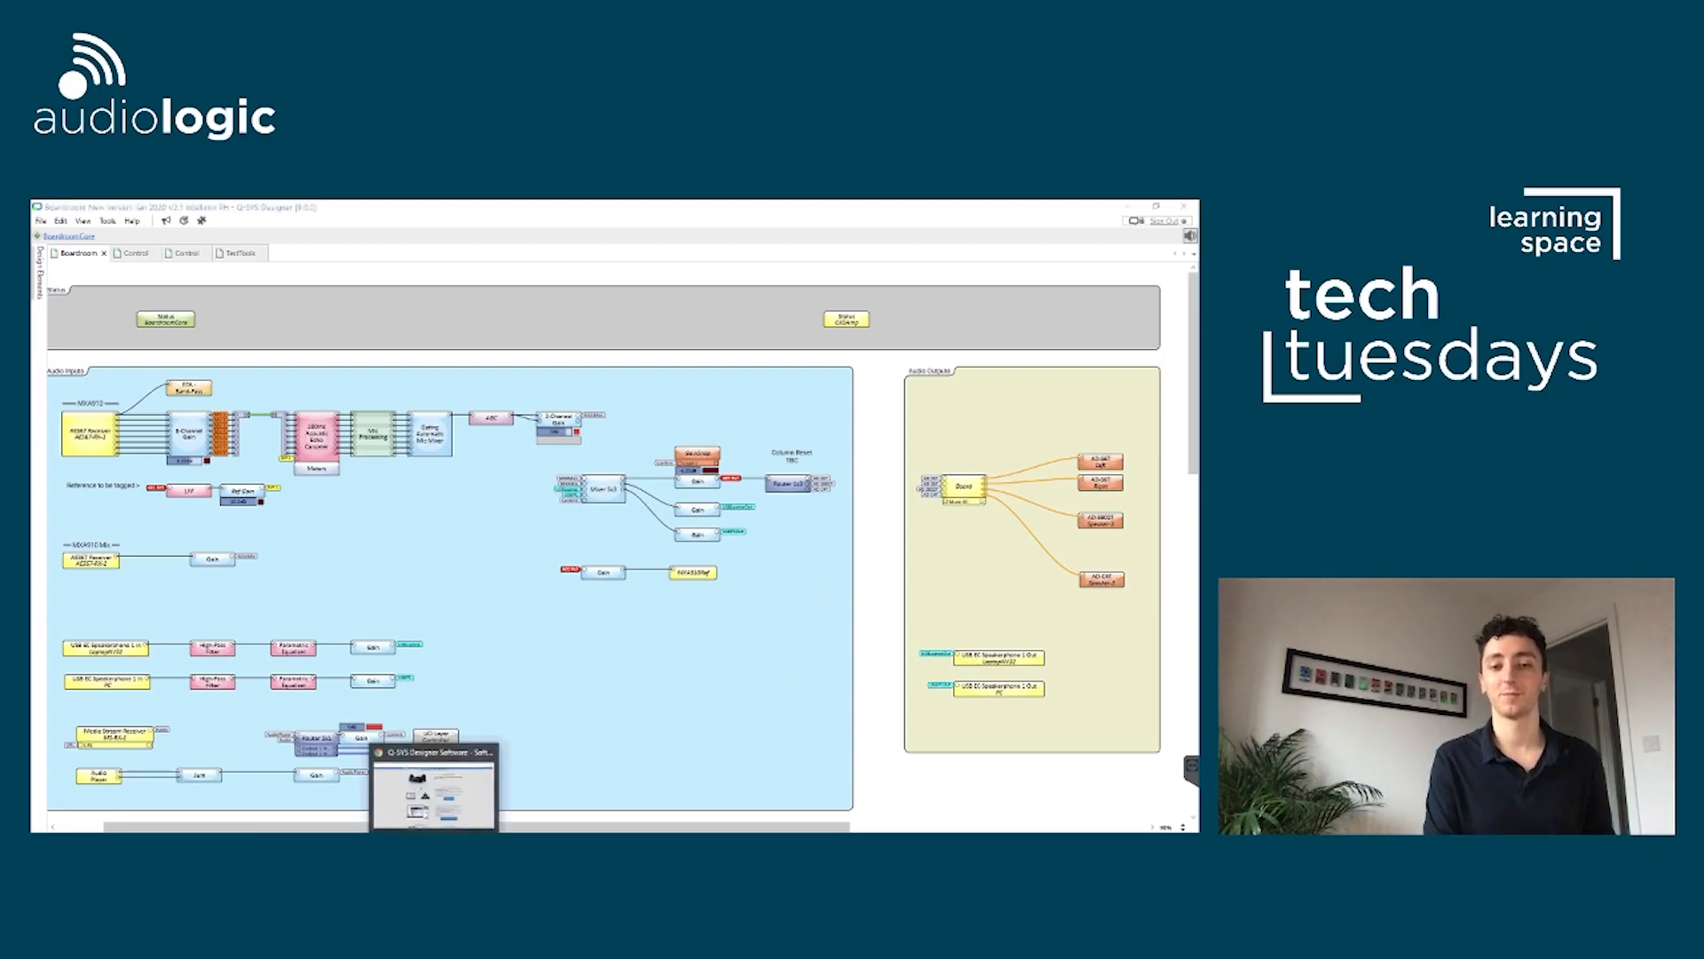
# - Switch to the Q-SYS Designer Software web page in the browser and view the Q-SYS Control Updates and Additional Updates sections
pyautogui.click(437, 843)
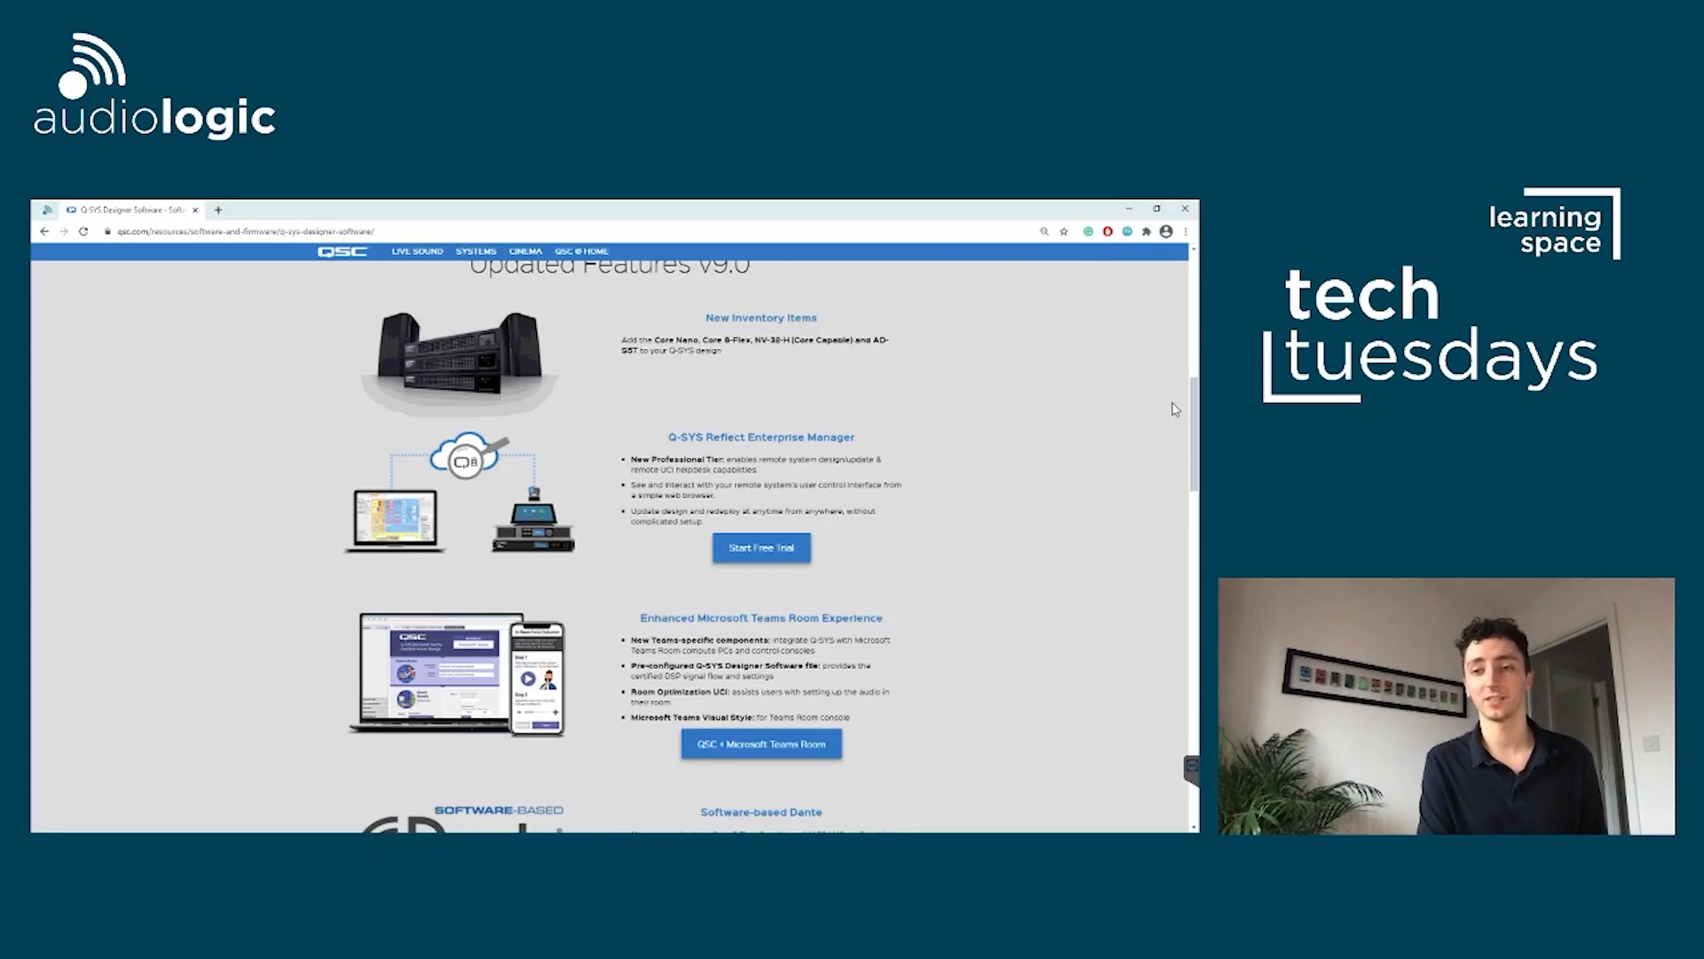
pyautogui.moveTo(1192, 417); pyautogui.dragTo(1192, 517)
pyautogui.scroll(-2, 604, 707)
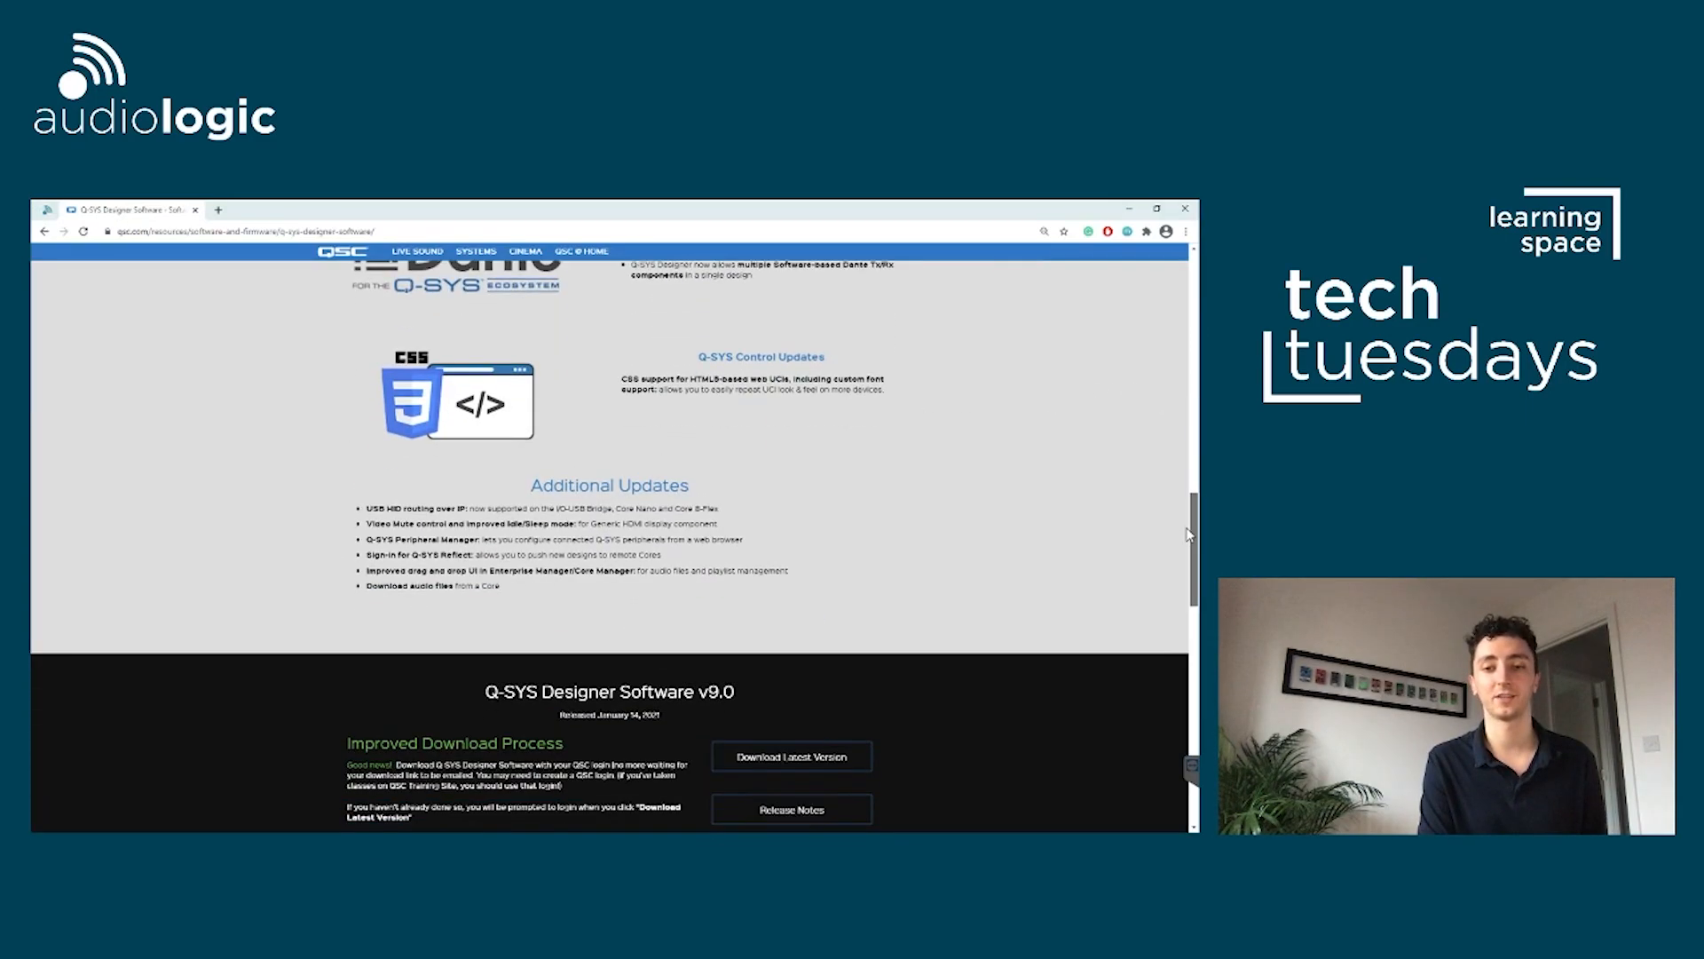